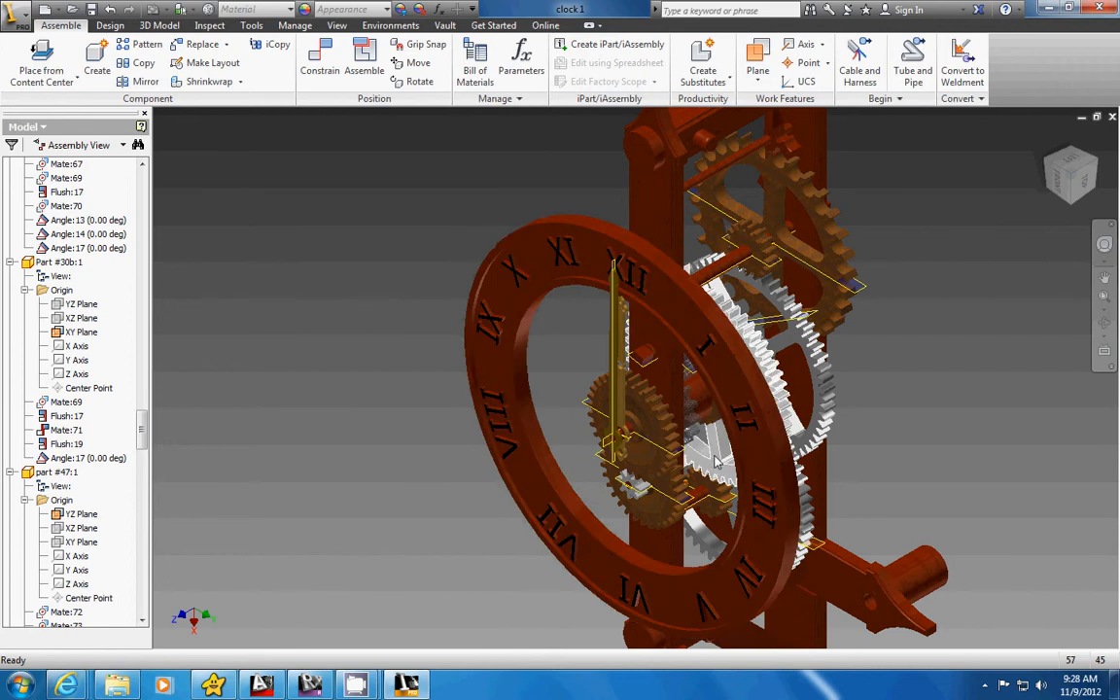
Examine the clock's gear train and shafts between the frame uprights from above, following the meshing gears toward the dial.
scroll(561, 387, down, 3)
scroll(687, 360, up, 3)
middle_drag(632, 447, 426, 581)
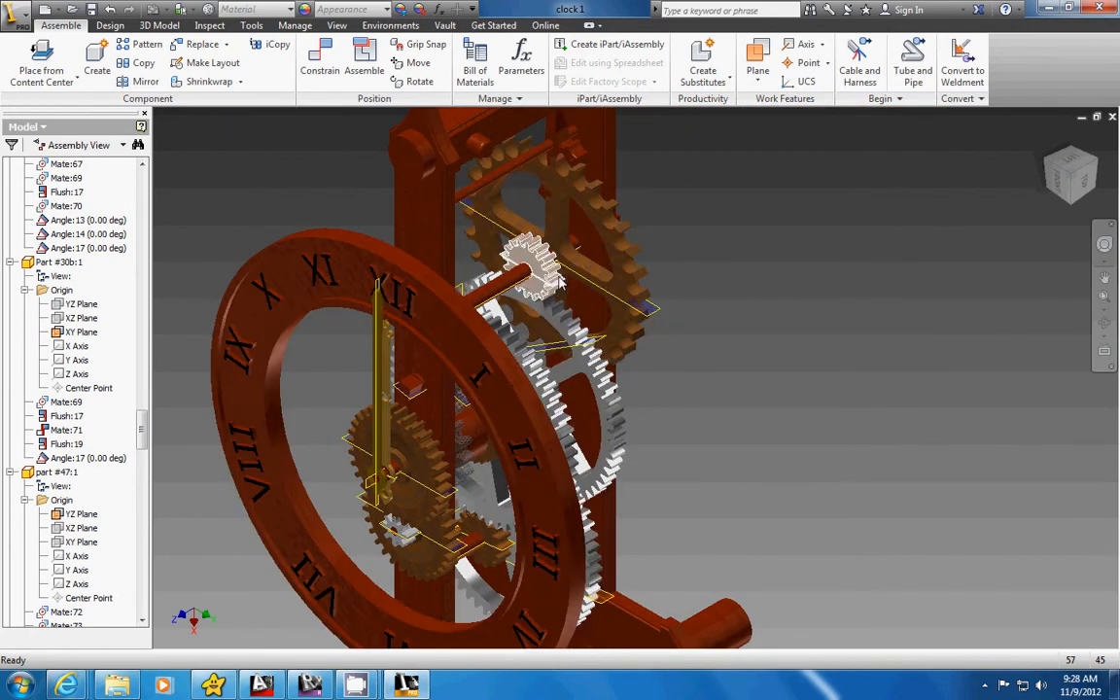
click(1104, 333)
drag(603, 389, 505, 440)
middle_drag(505, 441, 722, 325)
scroll(544, 321, up, 3)
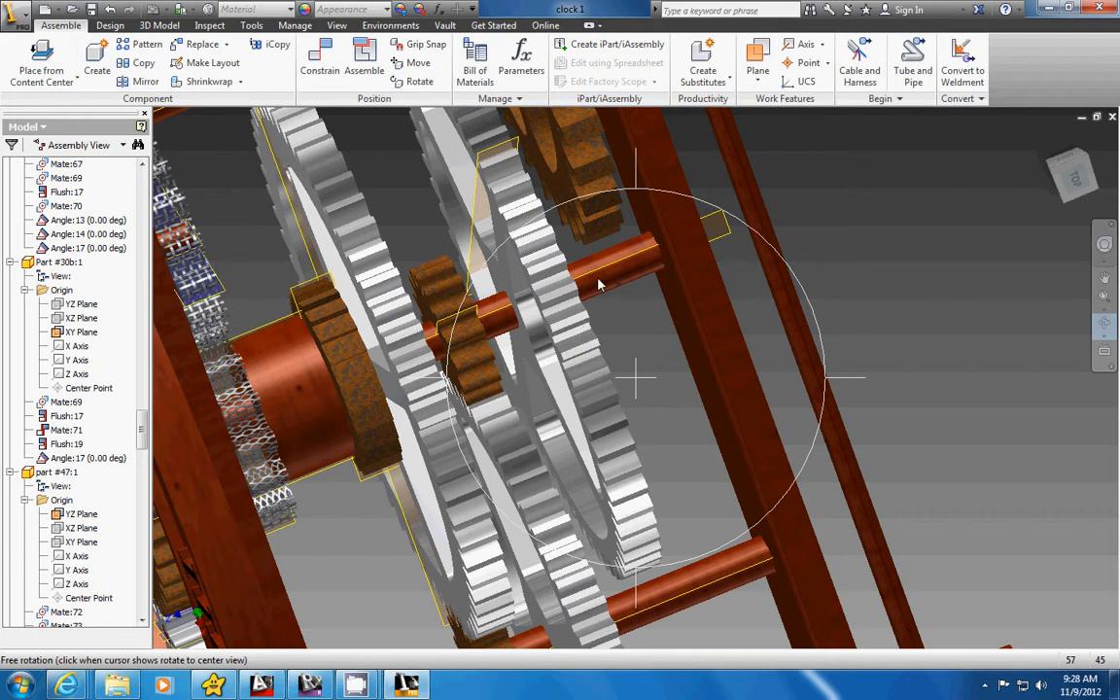
middle_drag(602, 490, 651, 442)
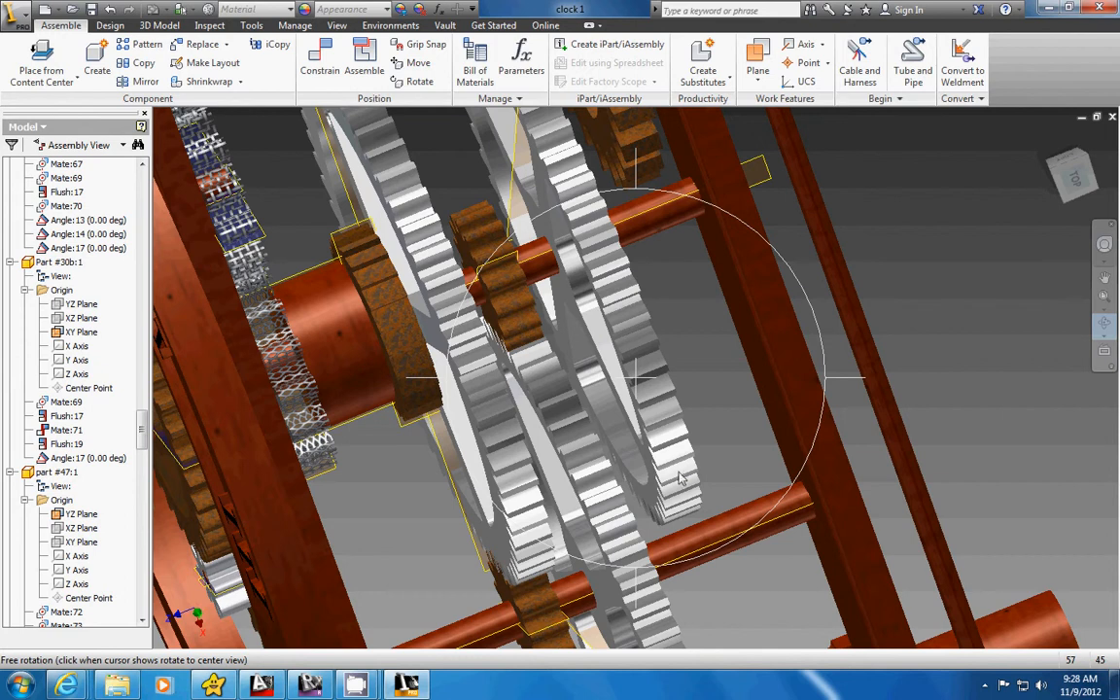
middle_drag(685, 512, 868, 581)
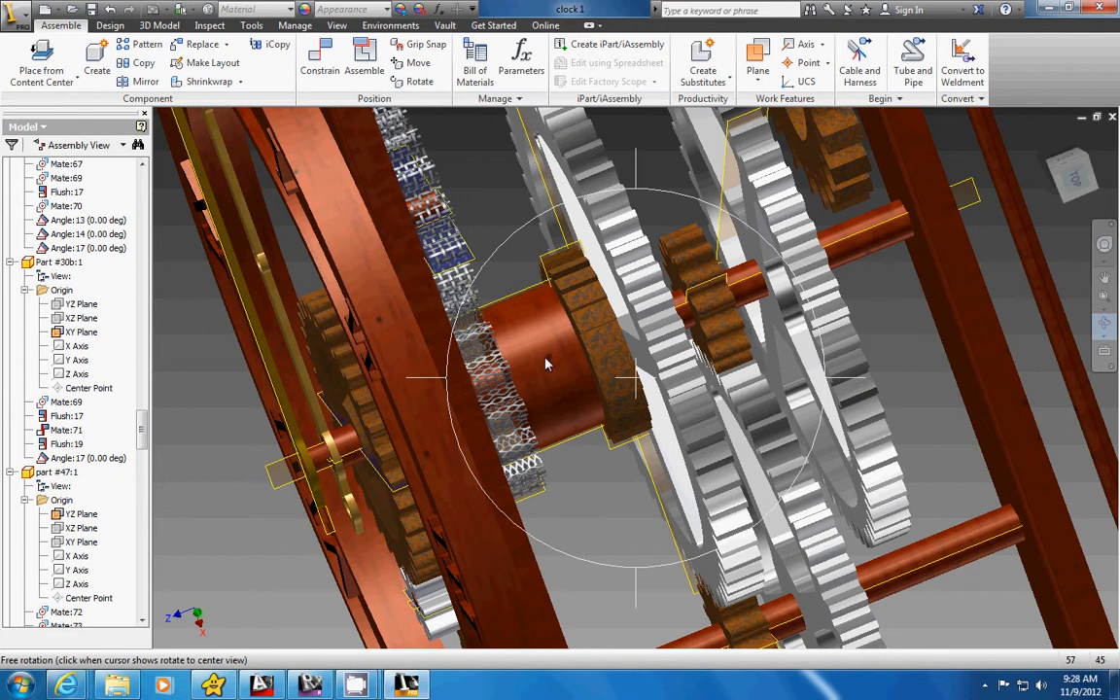
middle_drag(497, 372, 667, 311)
Examine the gears and shaft behind the dial that drive the clock hands, plus the upper pinion beside the escape wheel.
drag(635, 398, 652, 408)
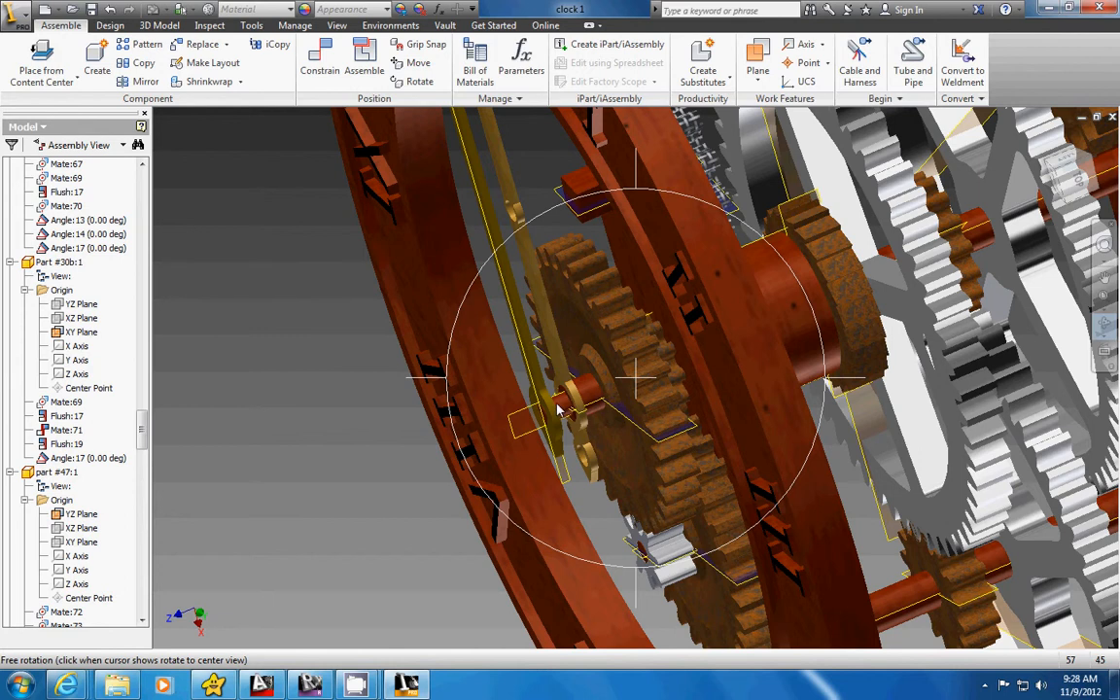
scroll(550, 409, up, 2)
middle_drag(550, 409, 566, 448)
scroll(566, 448, down, 2)
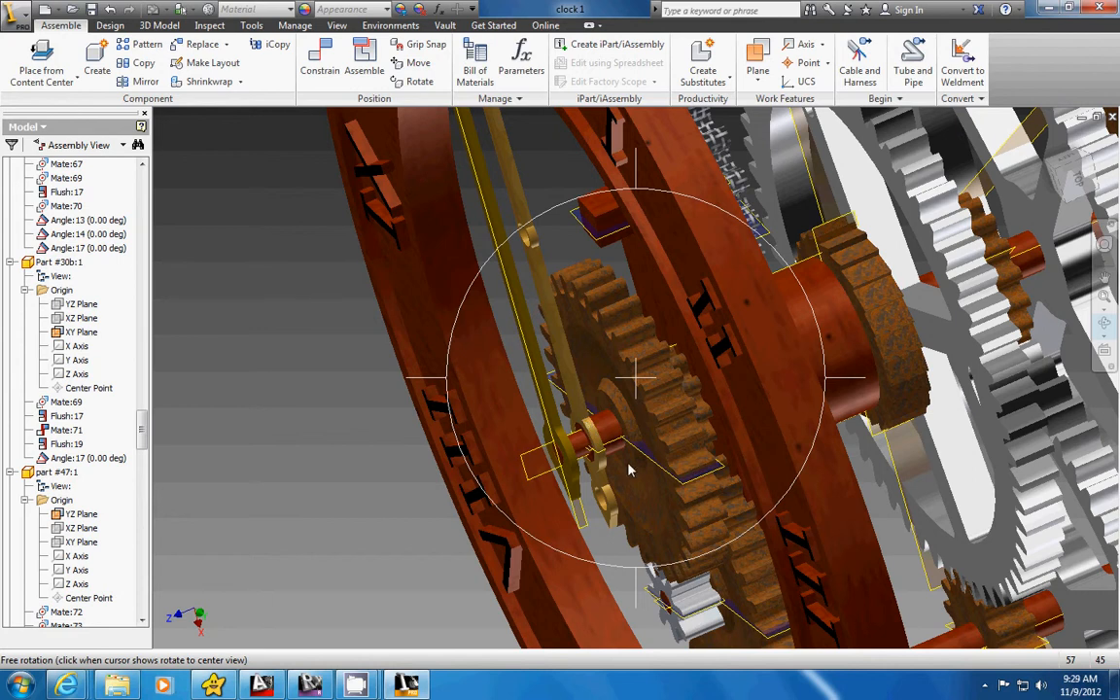
drag(628, 471, 567, 373)
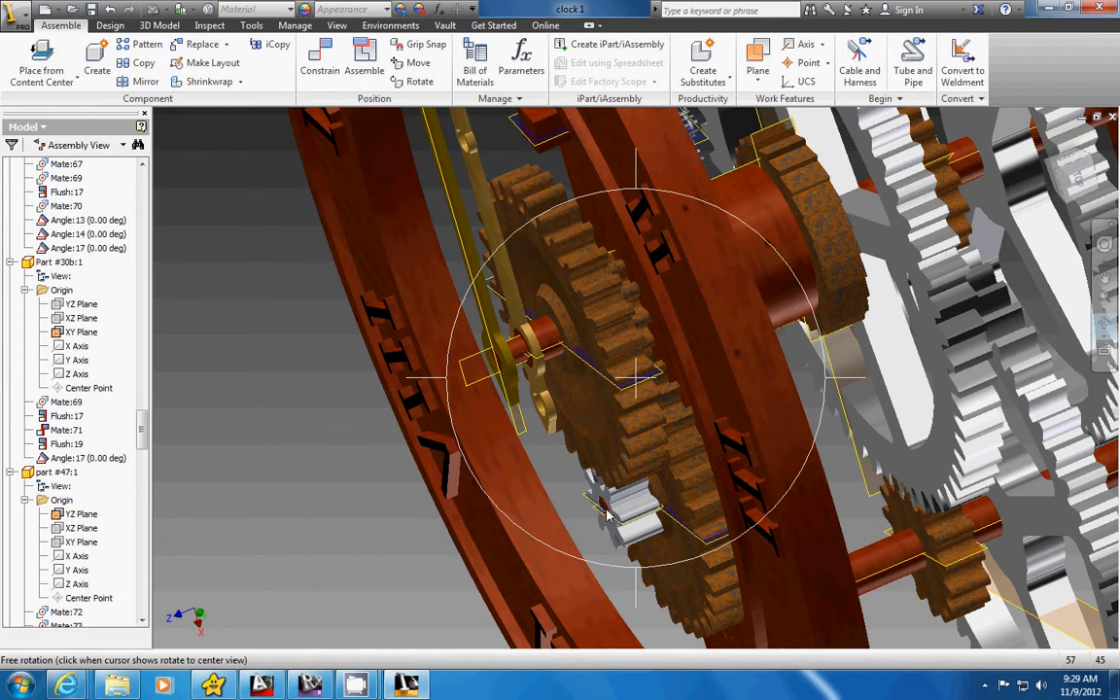
drag(686, 494, 595, 381)
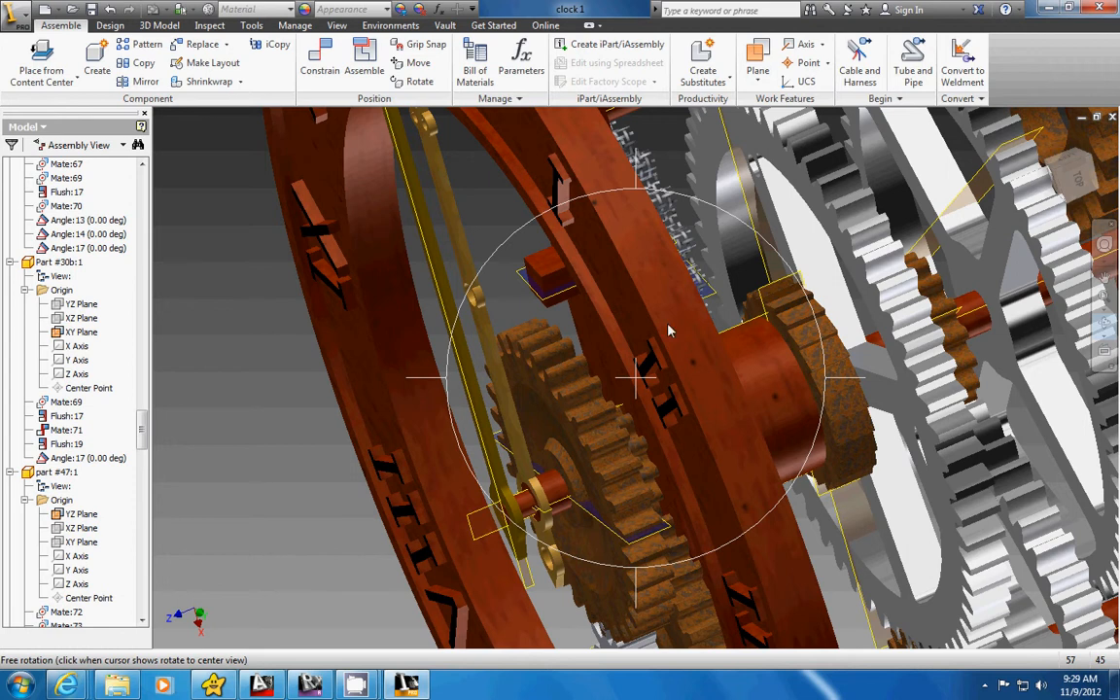
drag(667, 449, 526, 288)
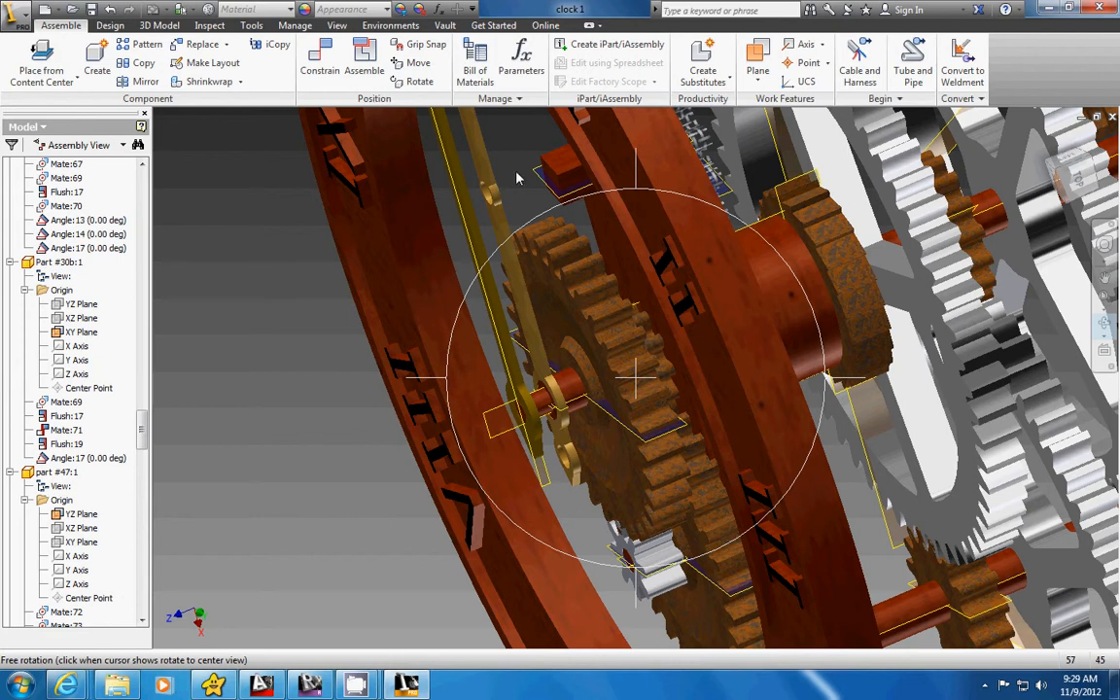
drag(667, 382, 673, 427)
drag(698, 342, 681, 278)
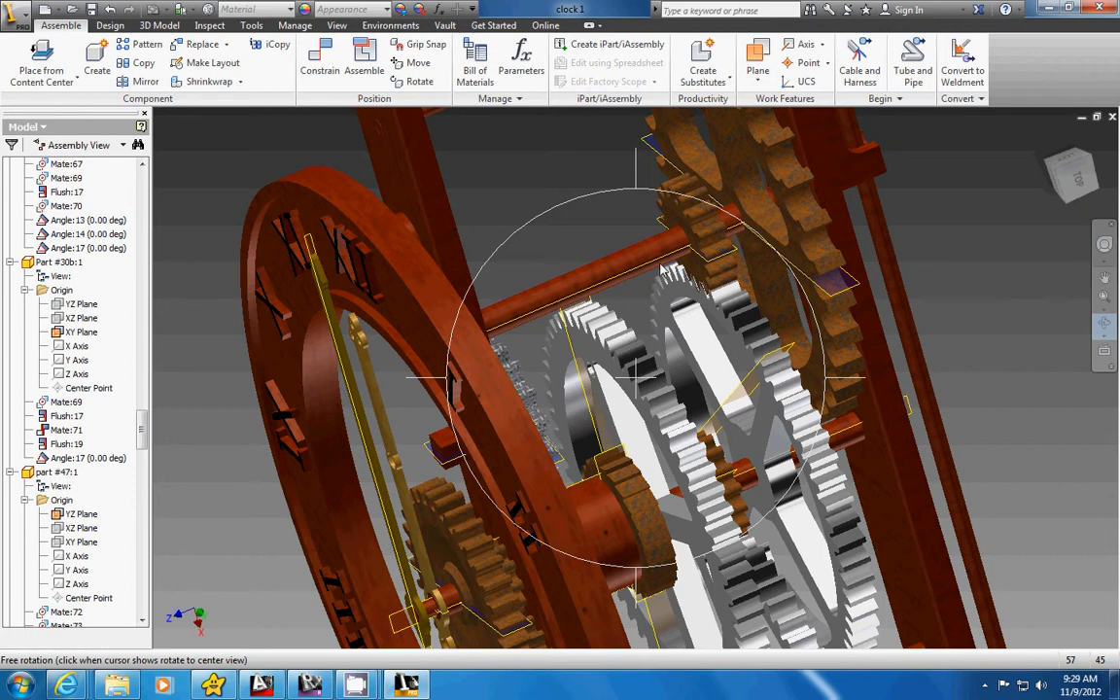
right_click(702, 238)
click(724, 242)
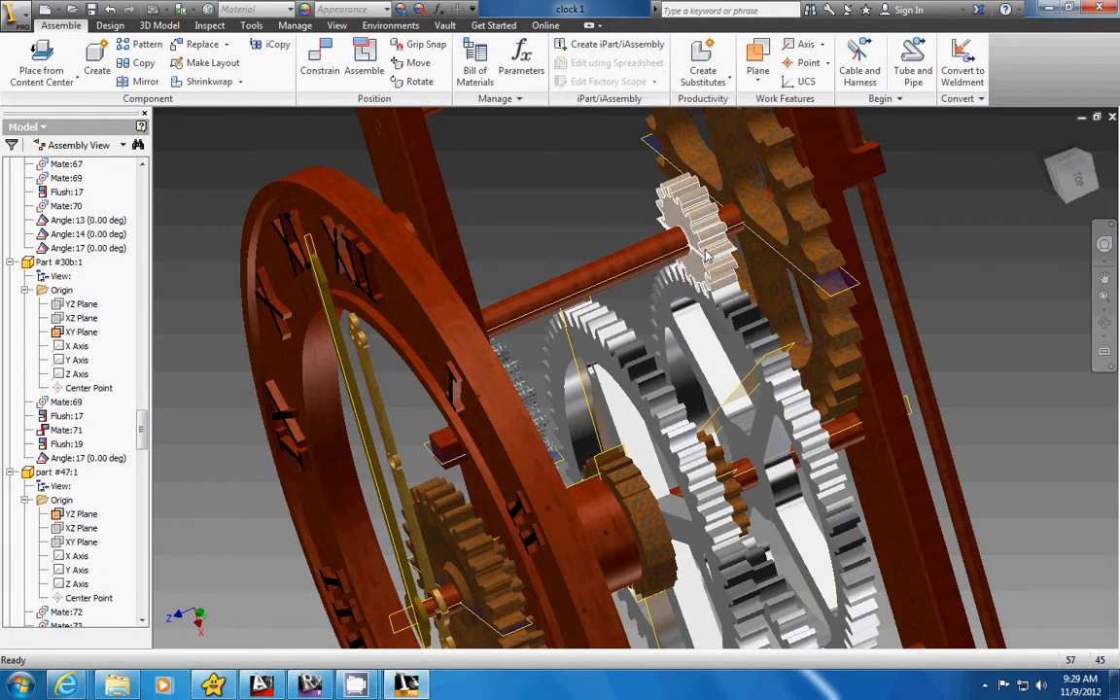
middle_drag(555, 375, 659, 391)
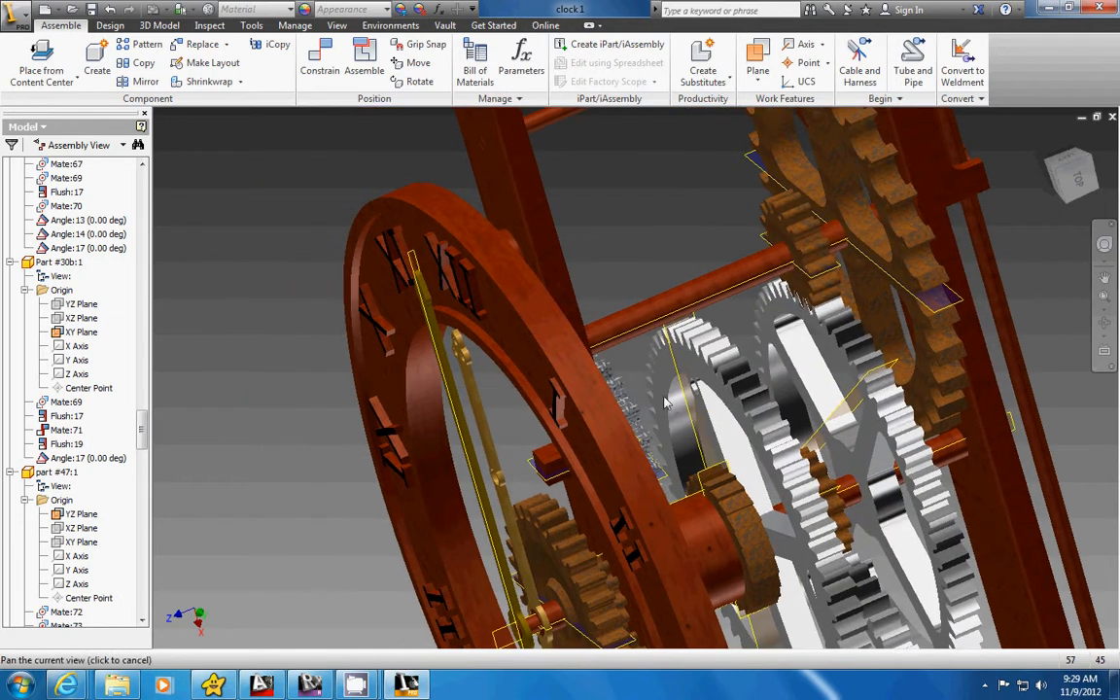
click(521, 316)
right_click(521, 316)
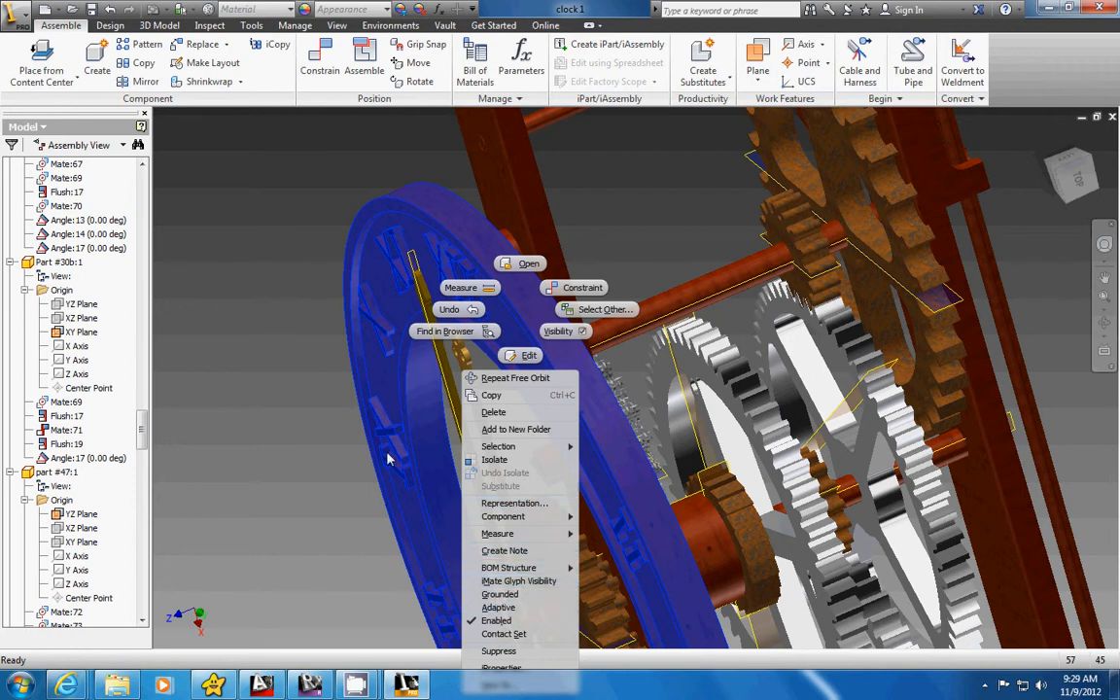
click(214, 351)
middle_drag(713, 314, 557, 376)
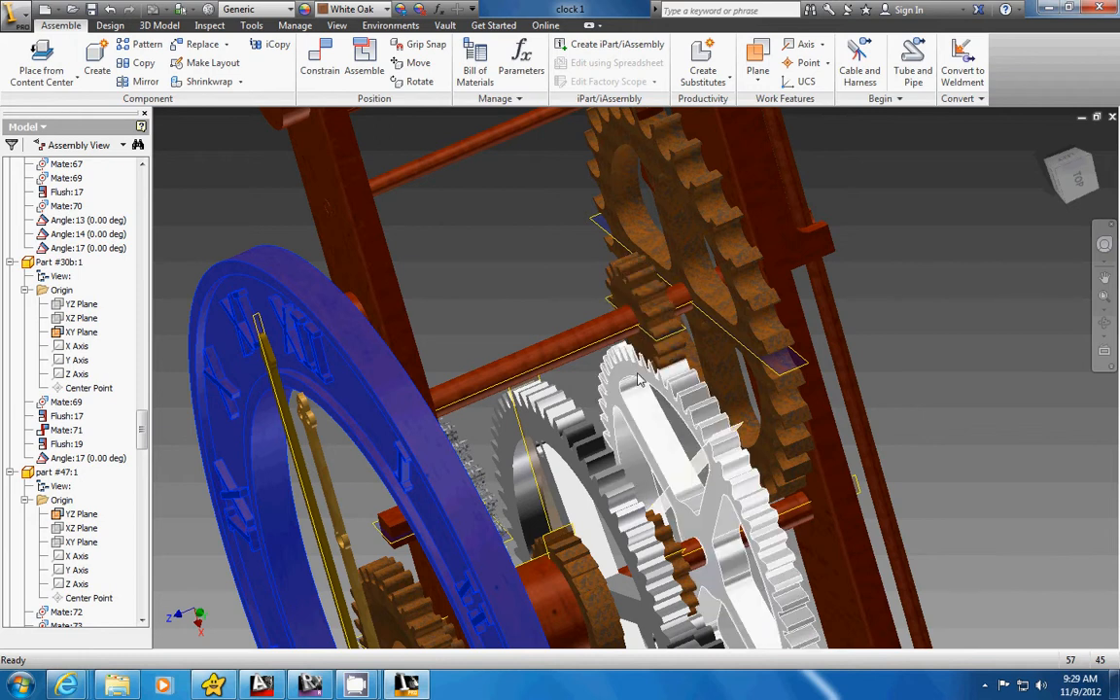
In the front view, collapse the expanded component entries from Part #30b:1 through part #49:1 in the model tree.
click(1057, 191)
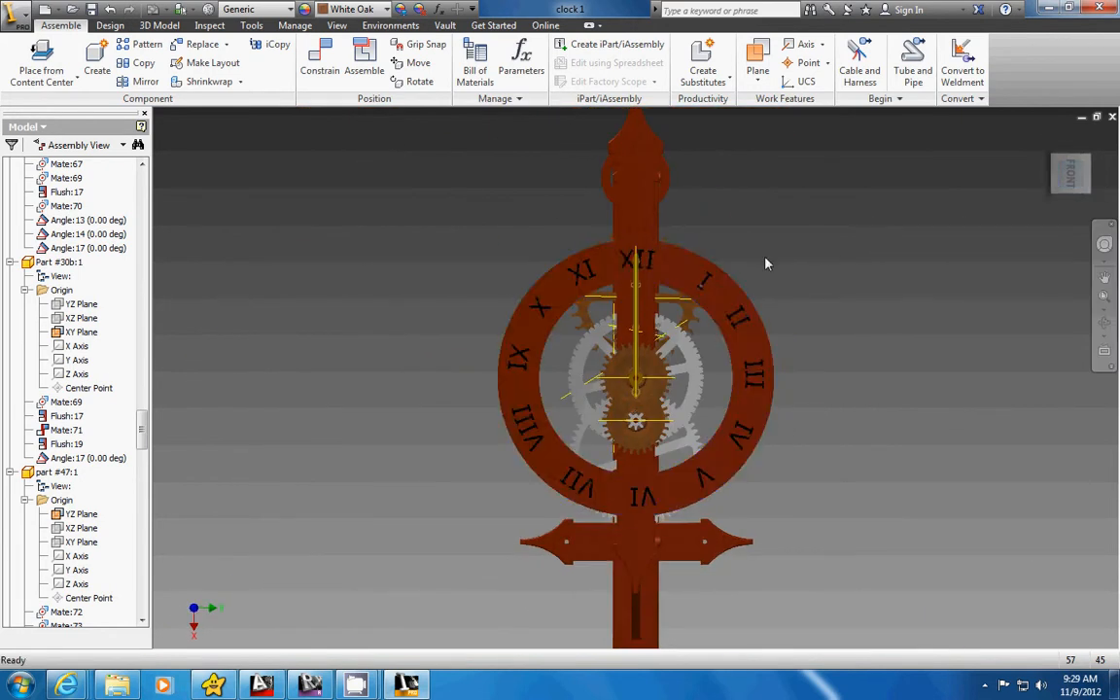
click(512, 358)
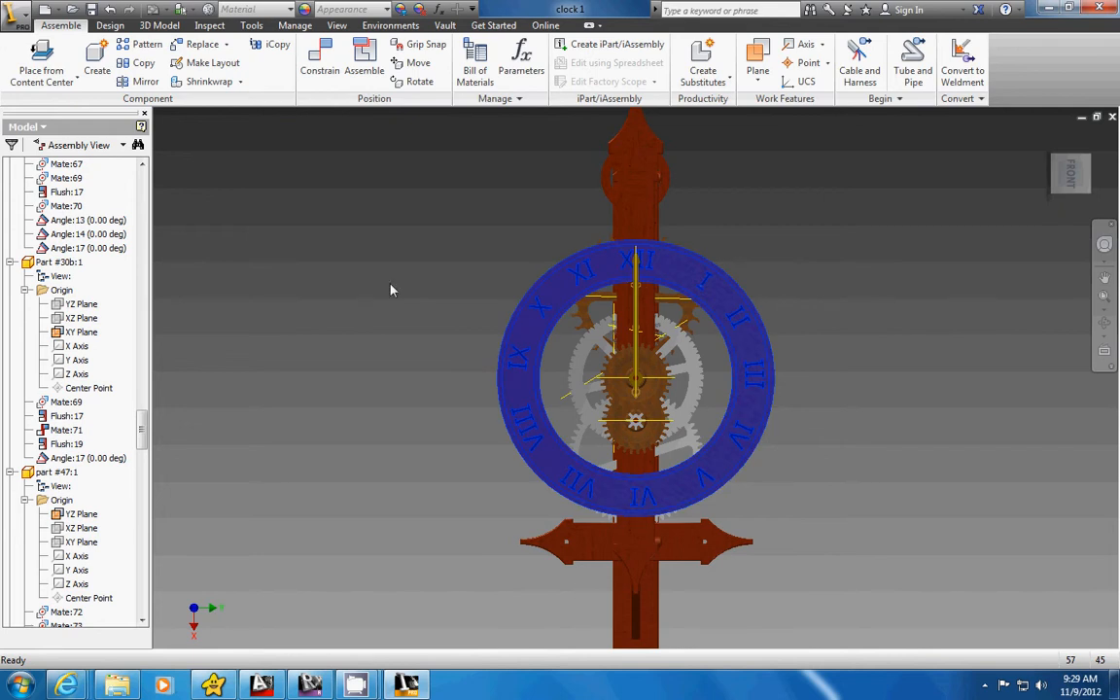
click(10, 263)
click(10, 276)
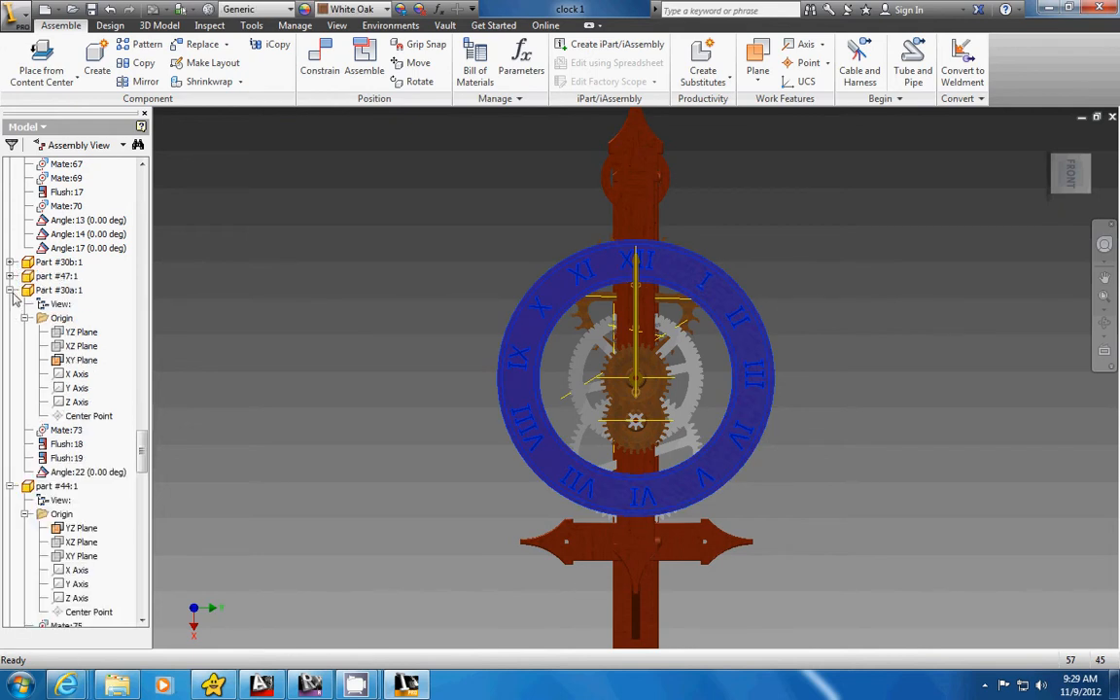
click(9, 290)
click(9, 304)
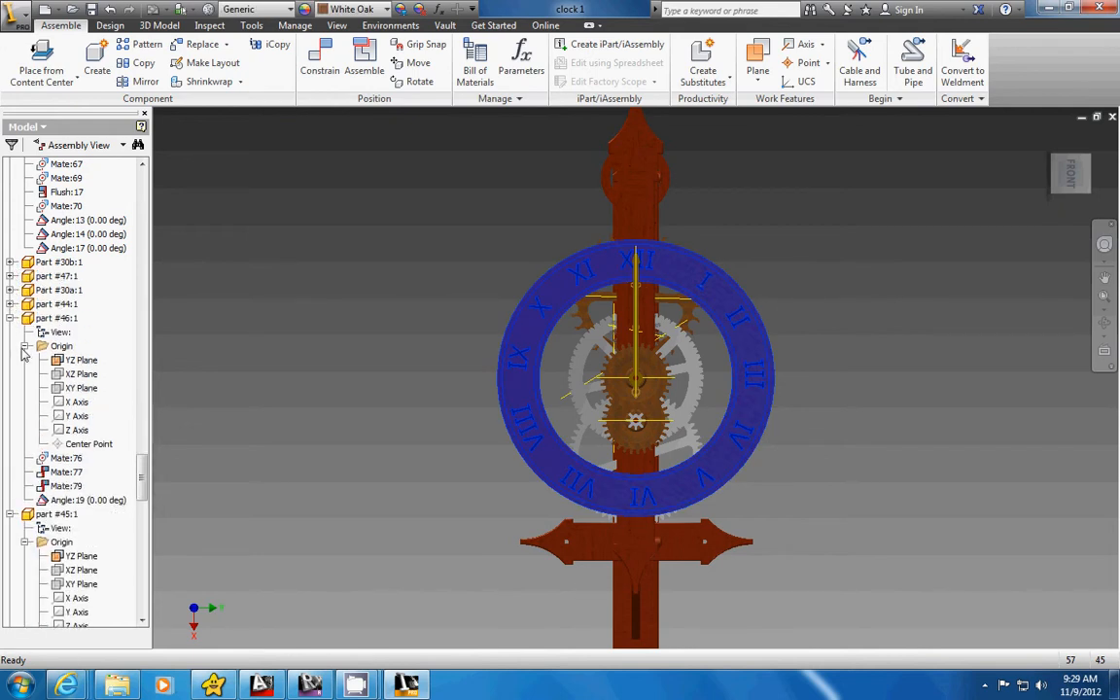
click(10, 318)
click(10, 333)
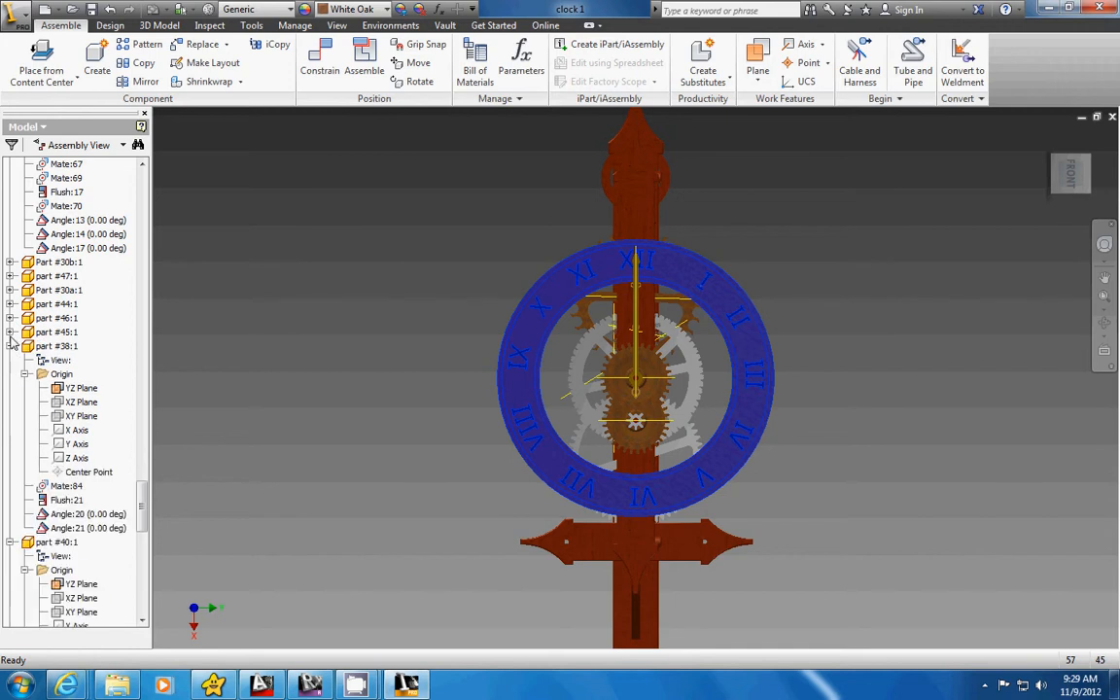
click(10, 346)
click(10, 360)
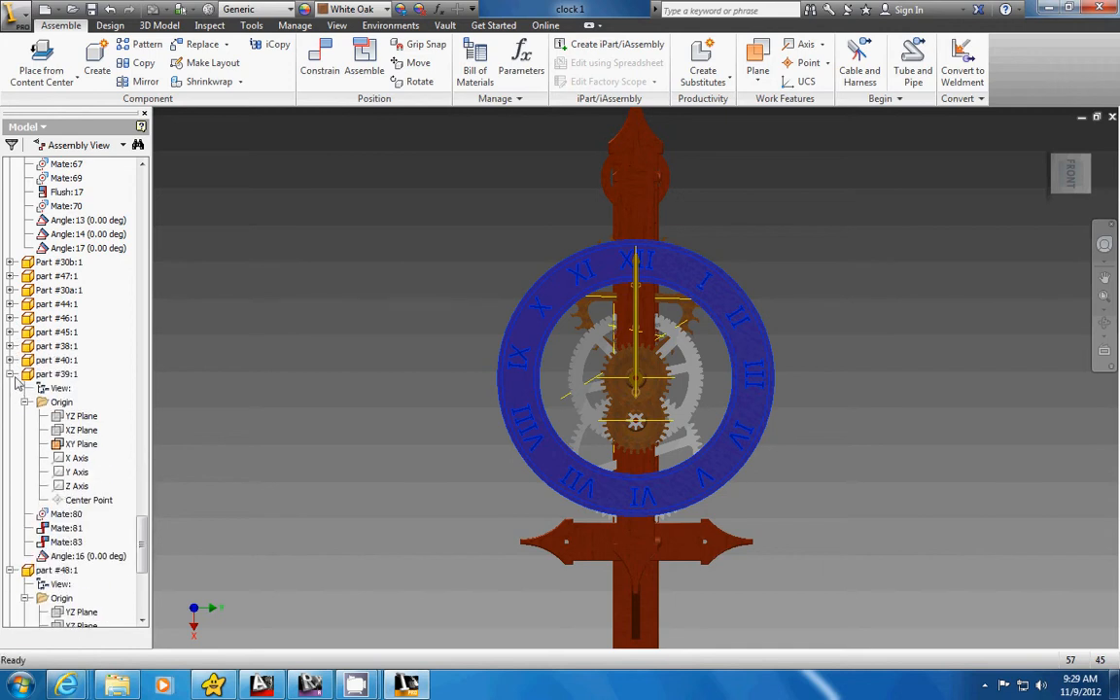
click(9, 375)
click(10, 388)
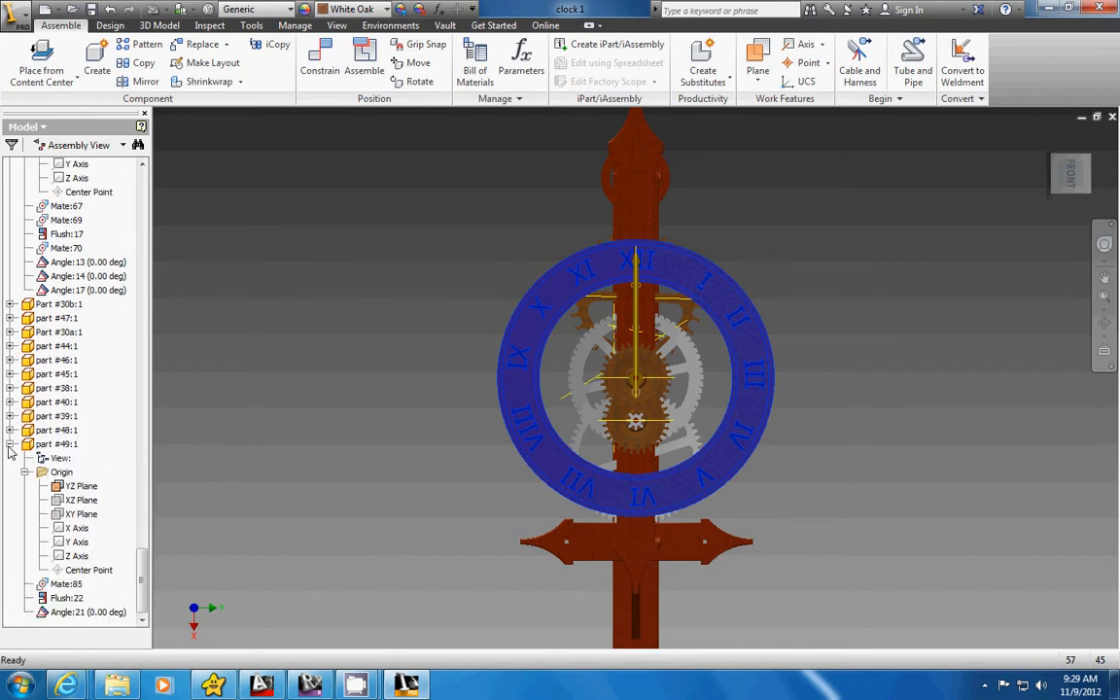
click(10, 402)
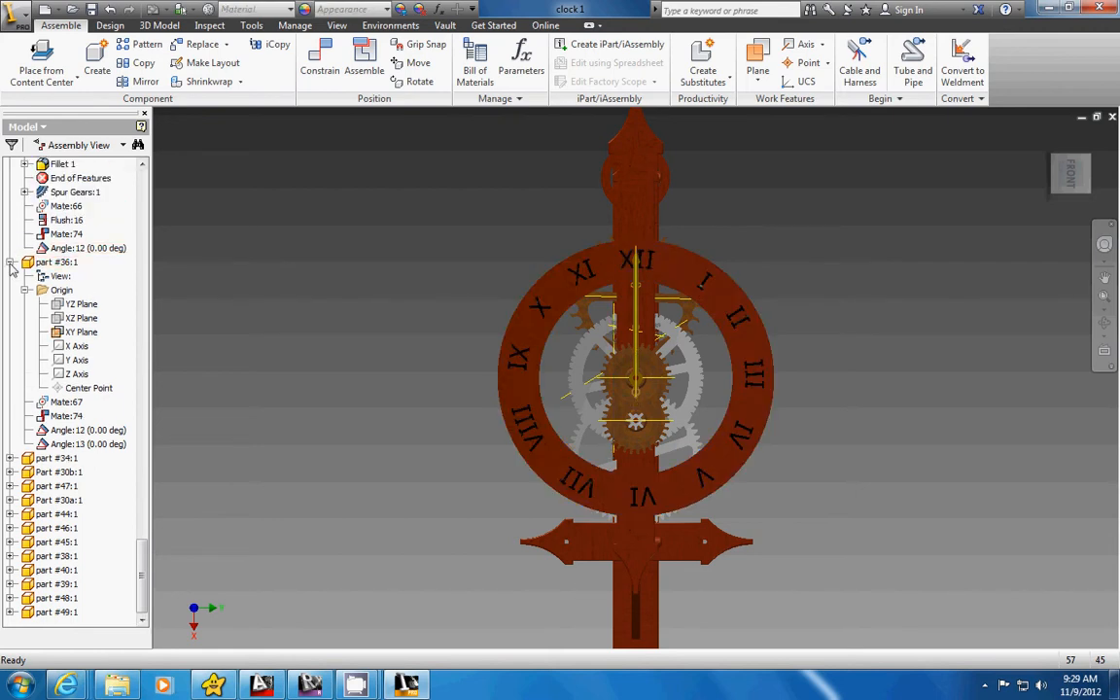
Collapse the remaining expanded components in the model tree, from part #36:1 back up to part #29:1.
click(10, 234)
click(10, 164)
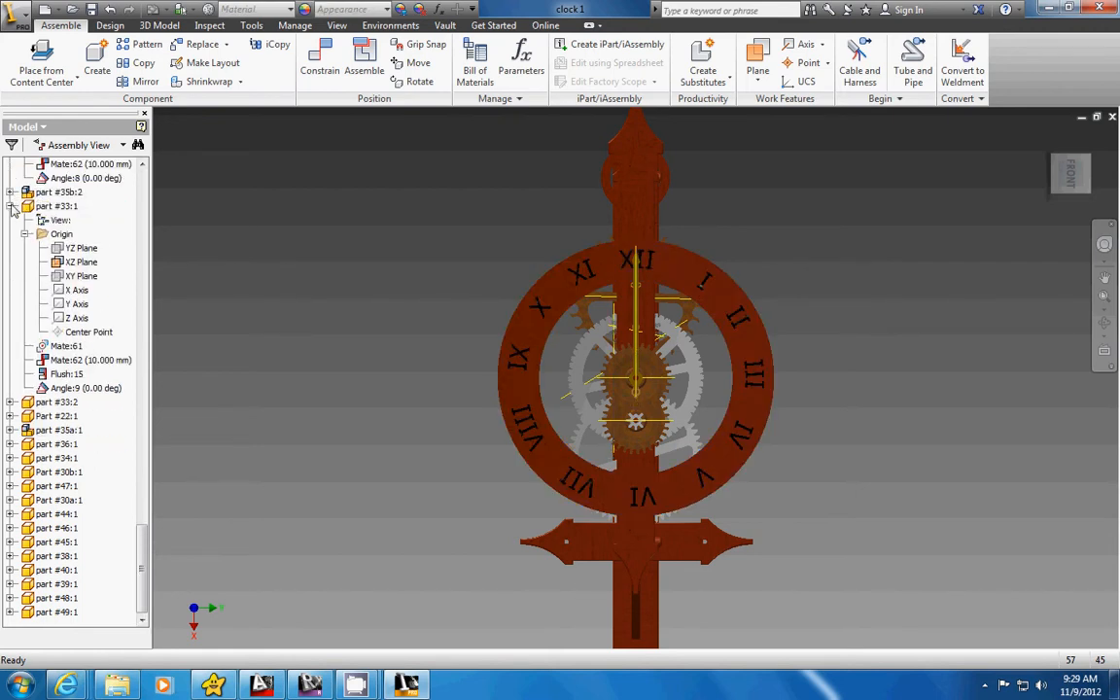
click(10, 206)
drag(137, 530, 135, 247)
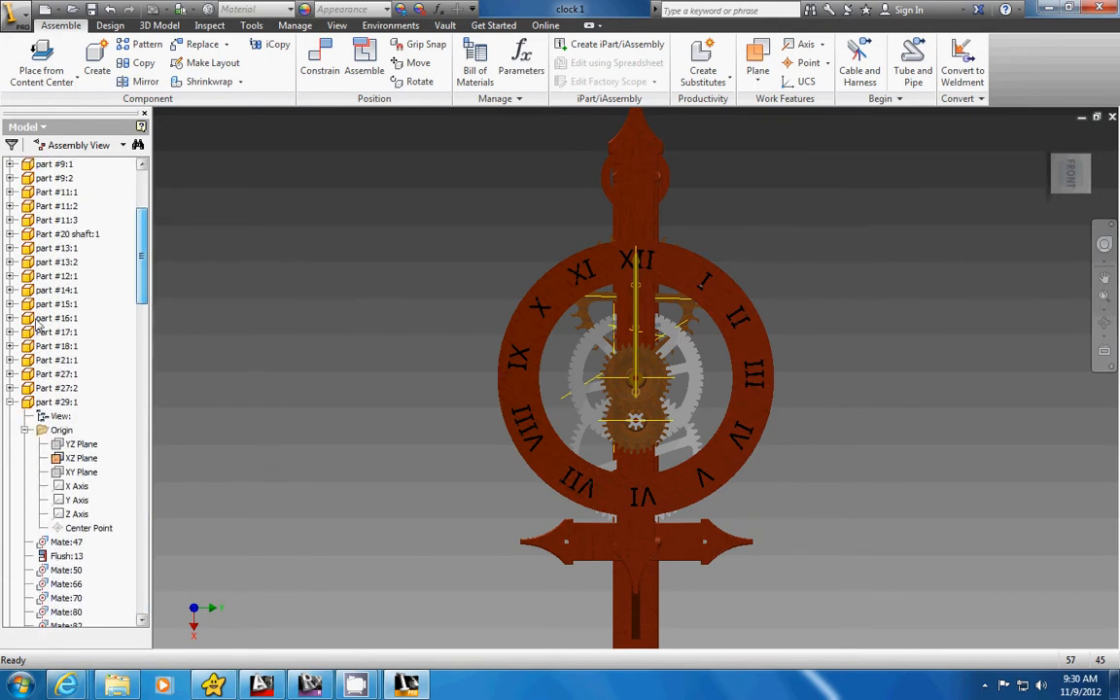
click(11, 402)
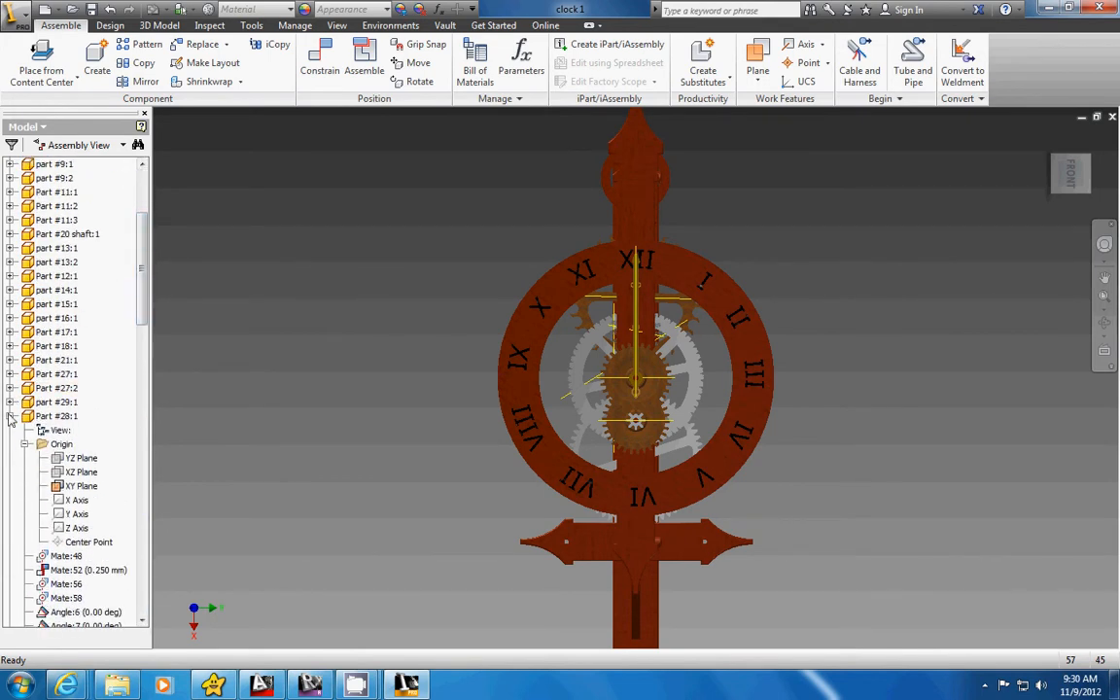
click(11, 416)
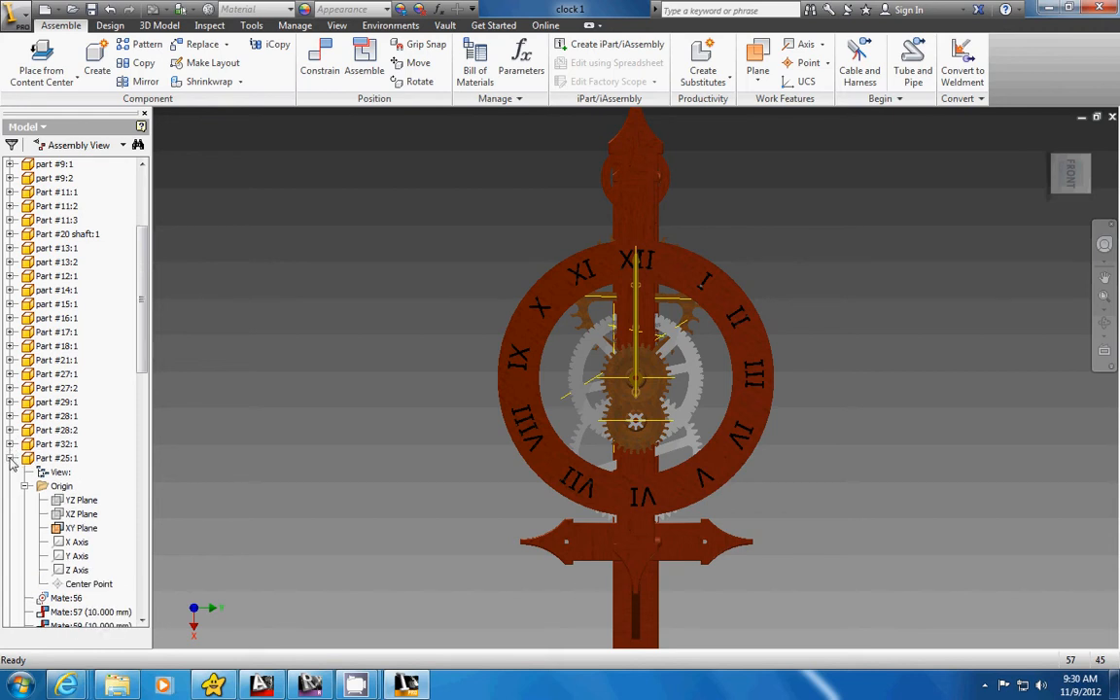
click(11, 458)
click(10, 472)
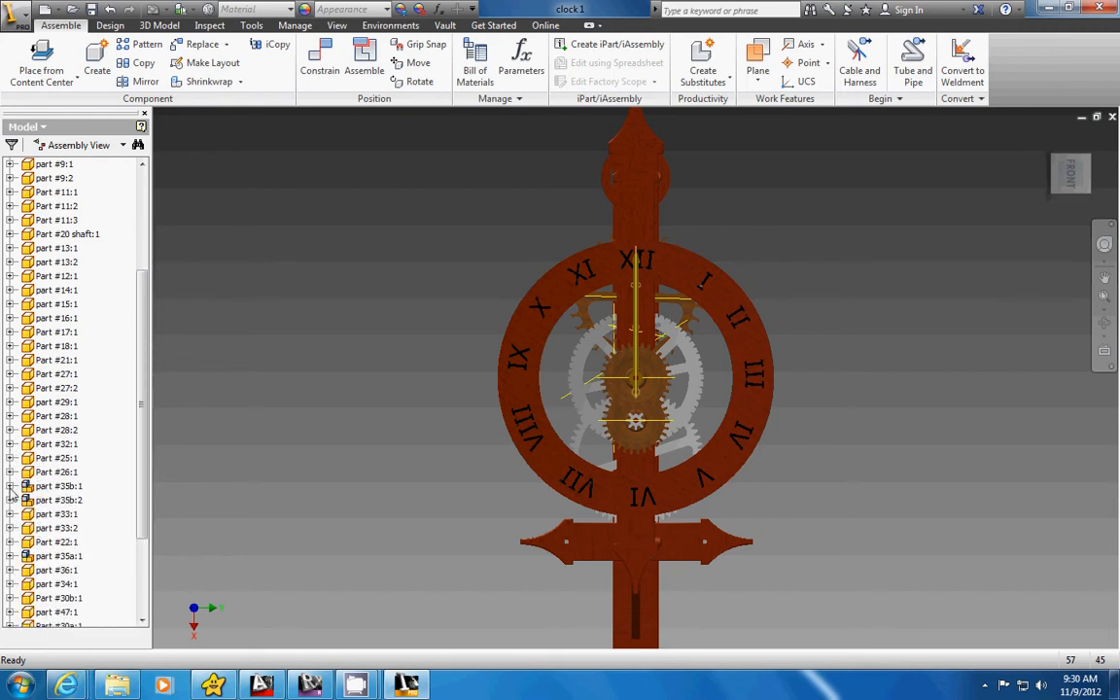
Hide the clock dial, Part #12:1.
click(60, 275)
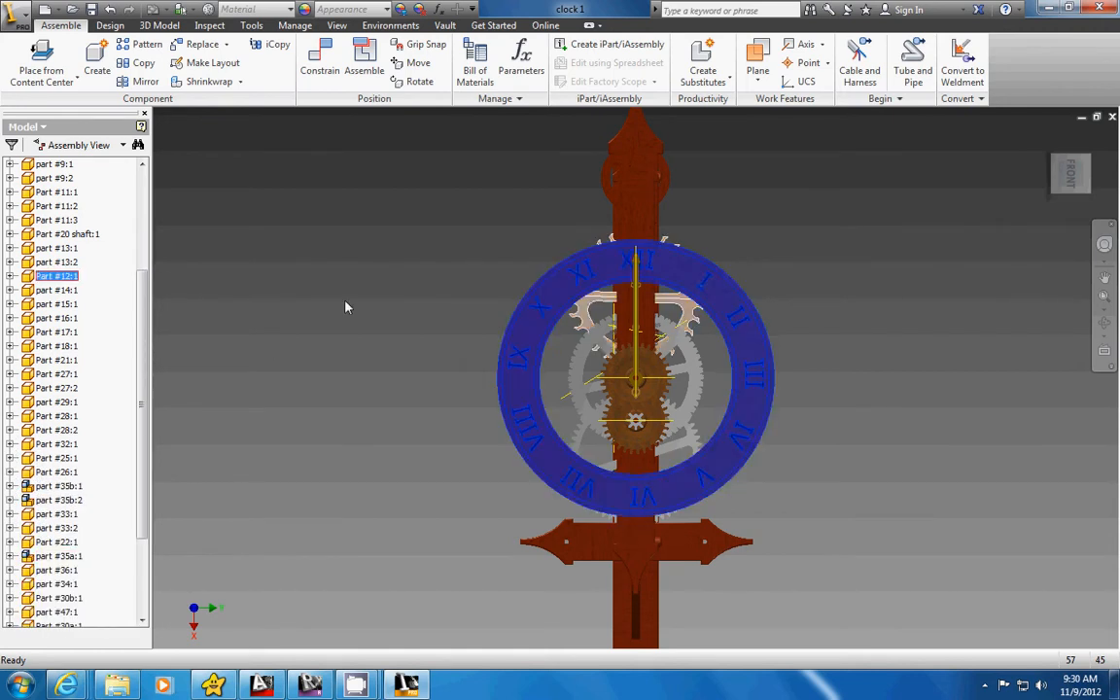
right_click(60, 275)
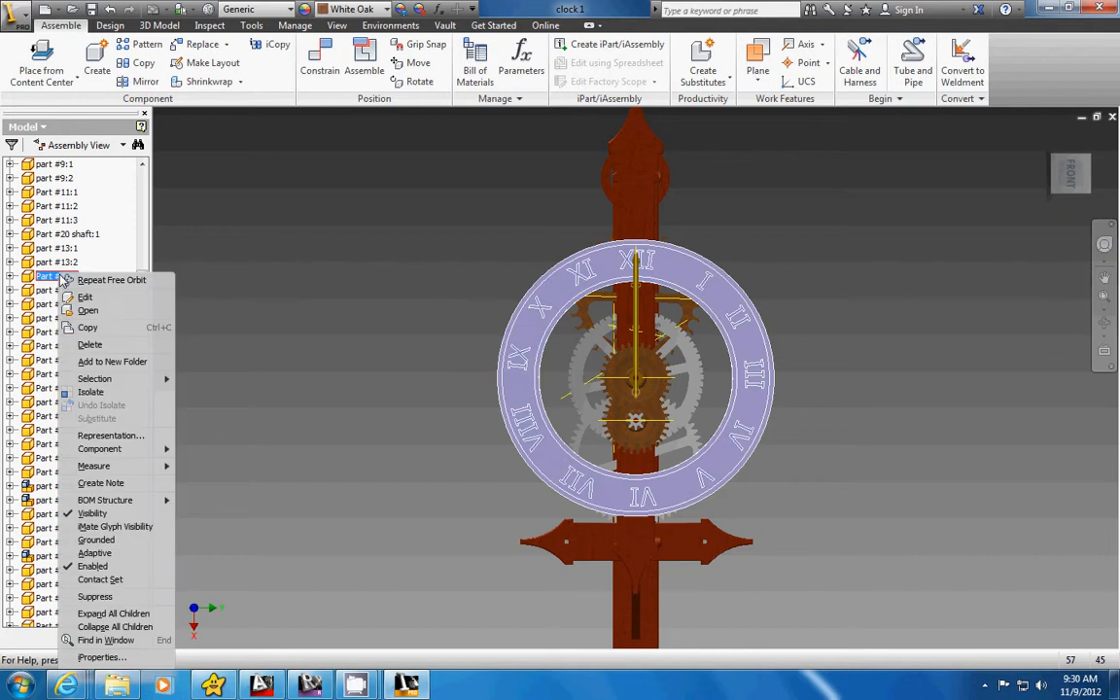
click(98, 512)
Hide the front frame upright, part #4 good:1, which covers the gears.
scroll(583, 274, down, 3)
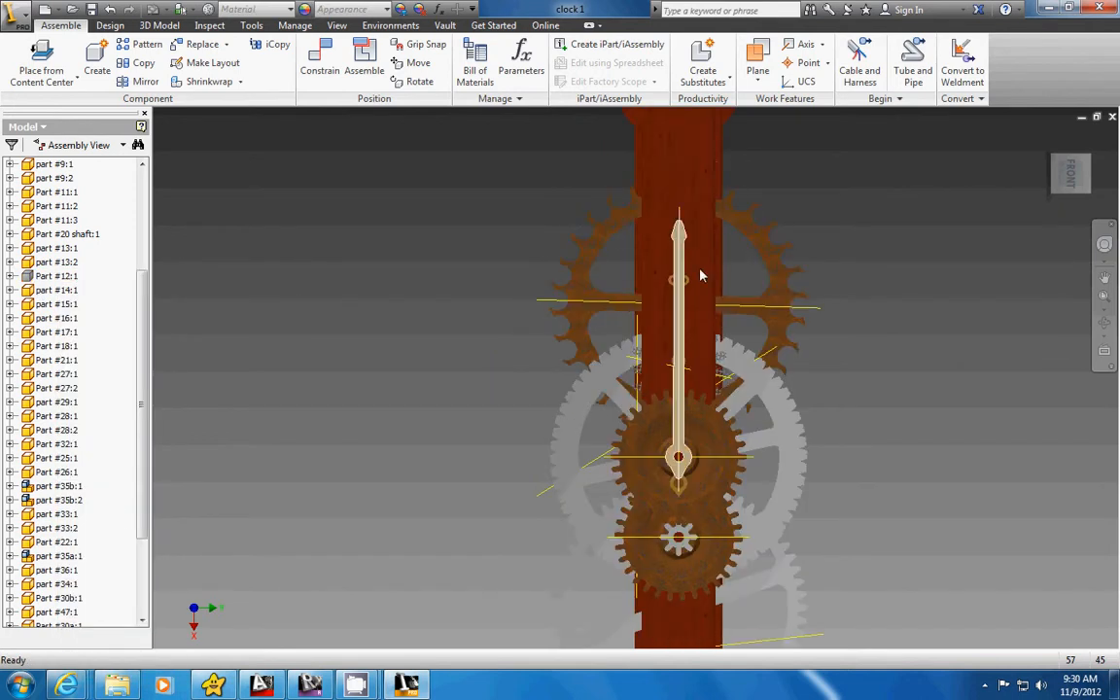
right_click(660, 237)
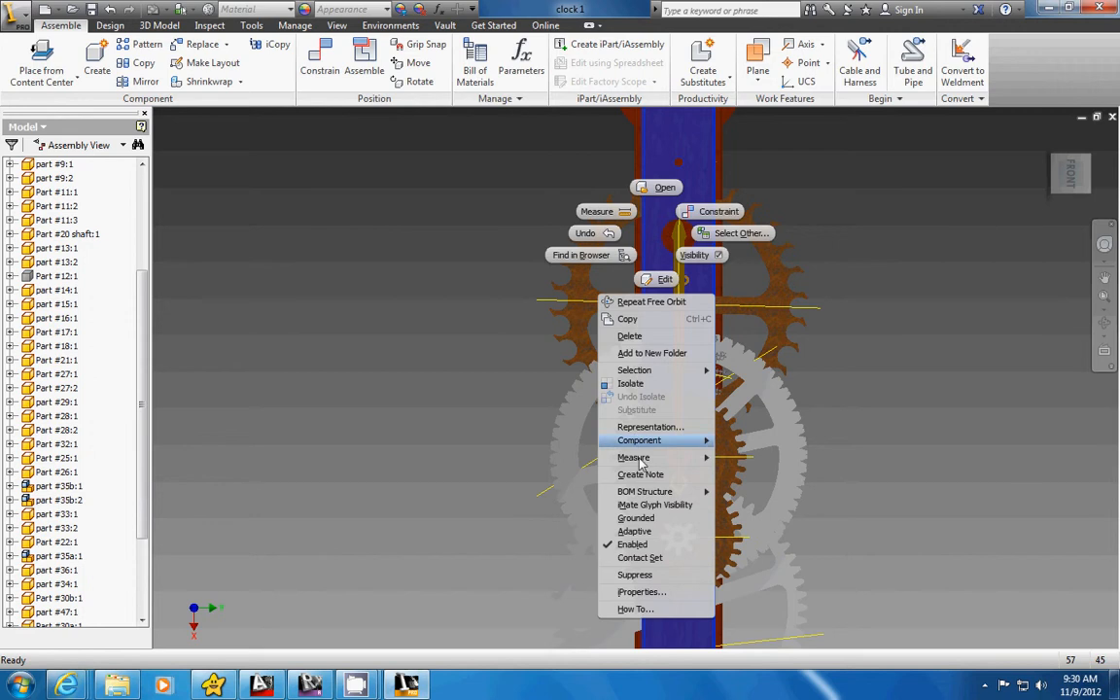
click(417, 335)
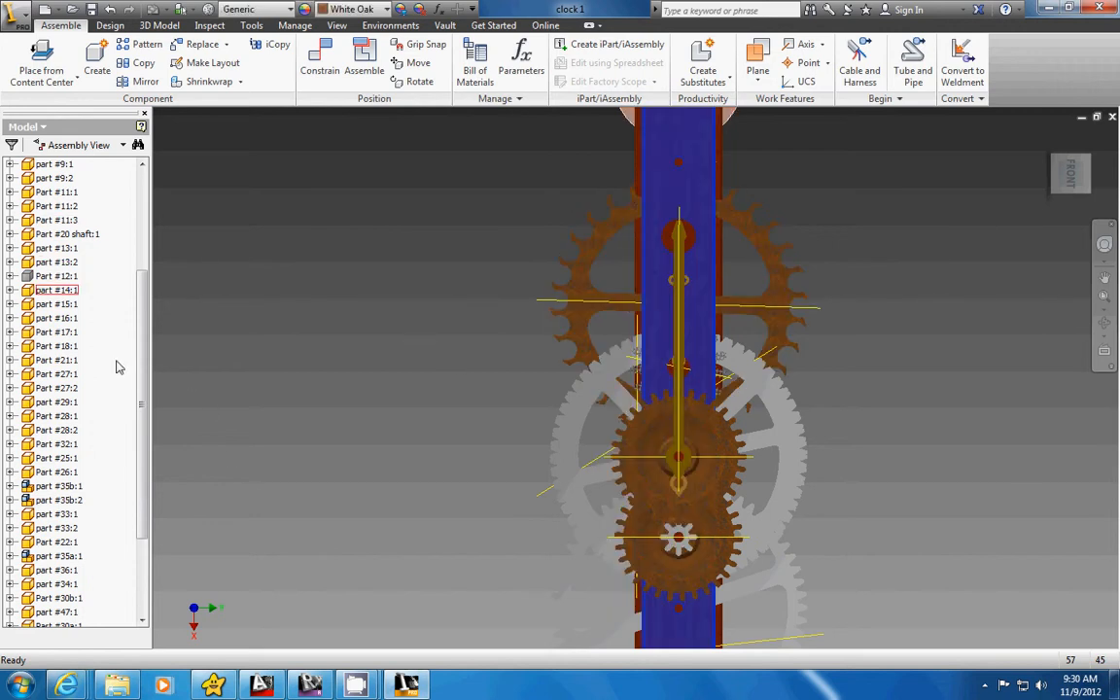
scroll(98, 340, up, 4)
click(78, 249)
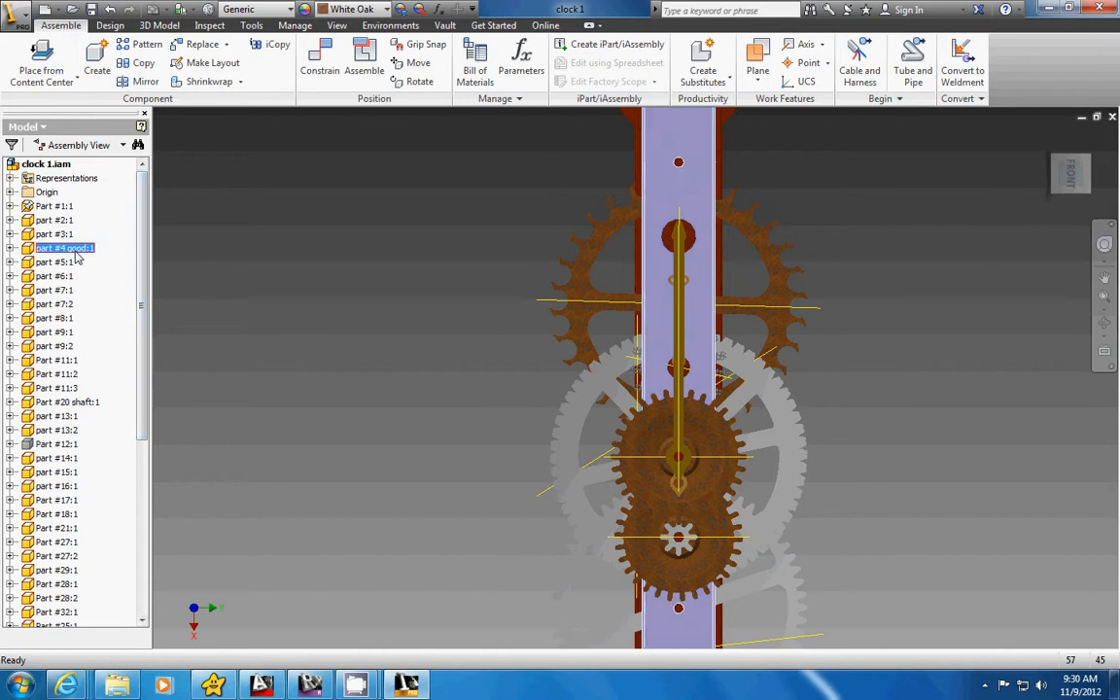
right_click(78, 249)
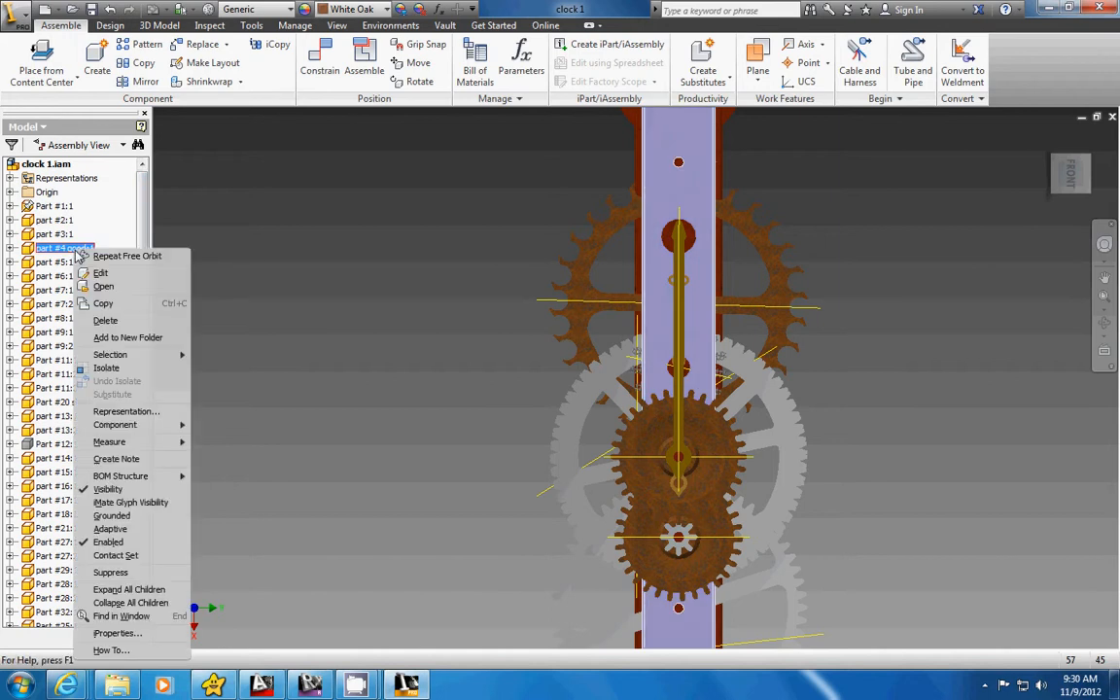
click(107, 489)
scroll(686, 317, down, 5)
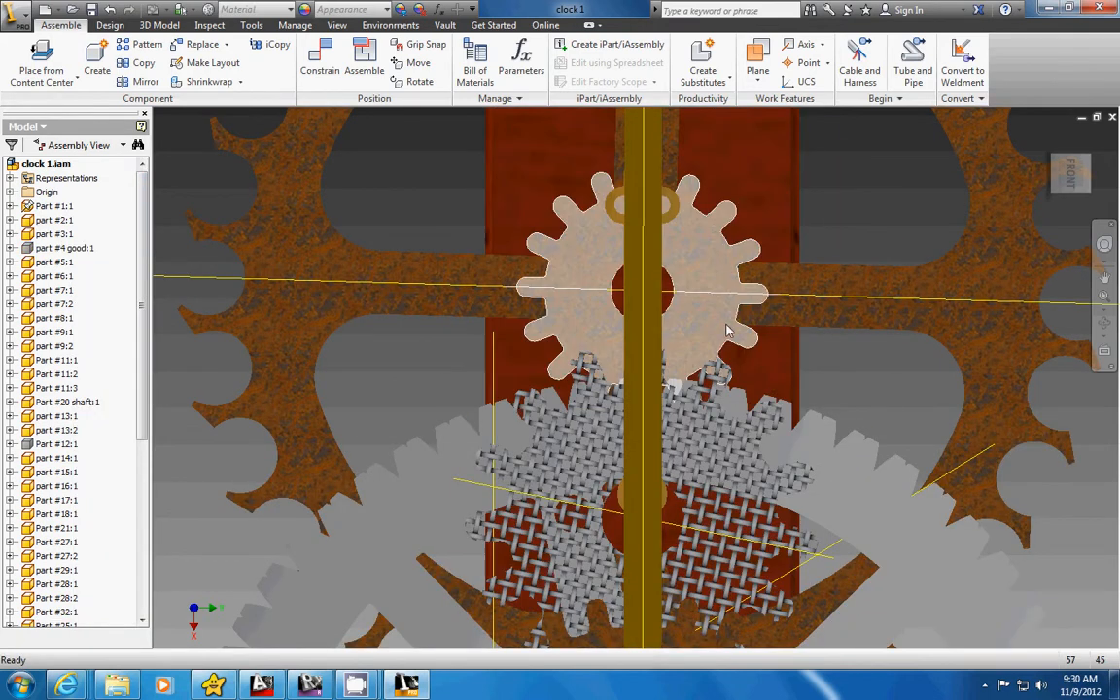
scroll(717, 389, up, 2)
middle_drag(674, 362, 552, 247)
click(1104, 329)
drag(669, 352, 686, 282)
right_click(646, 248)
click(716, 282)
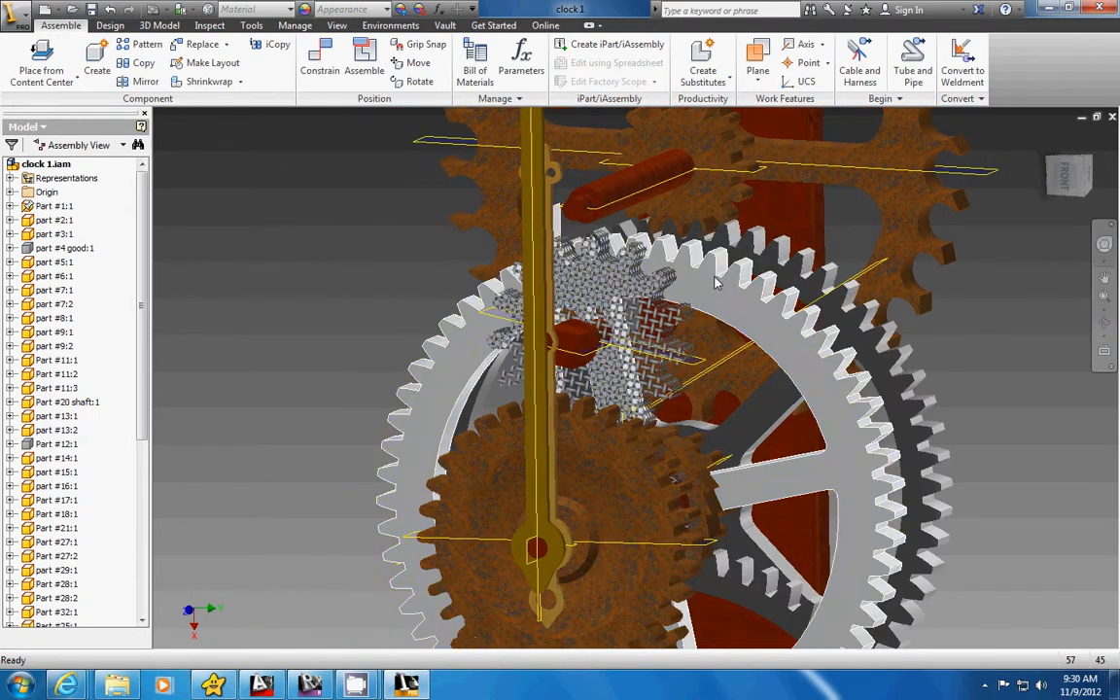
click(715, 277)
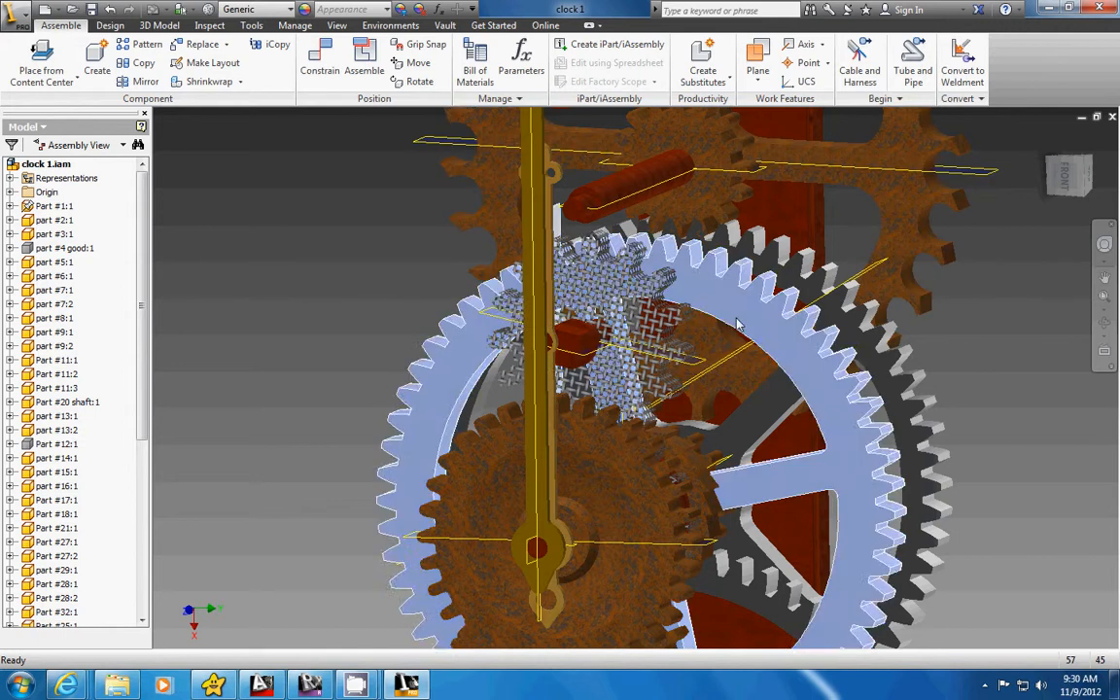
right_click(741, 284)
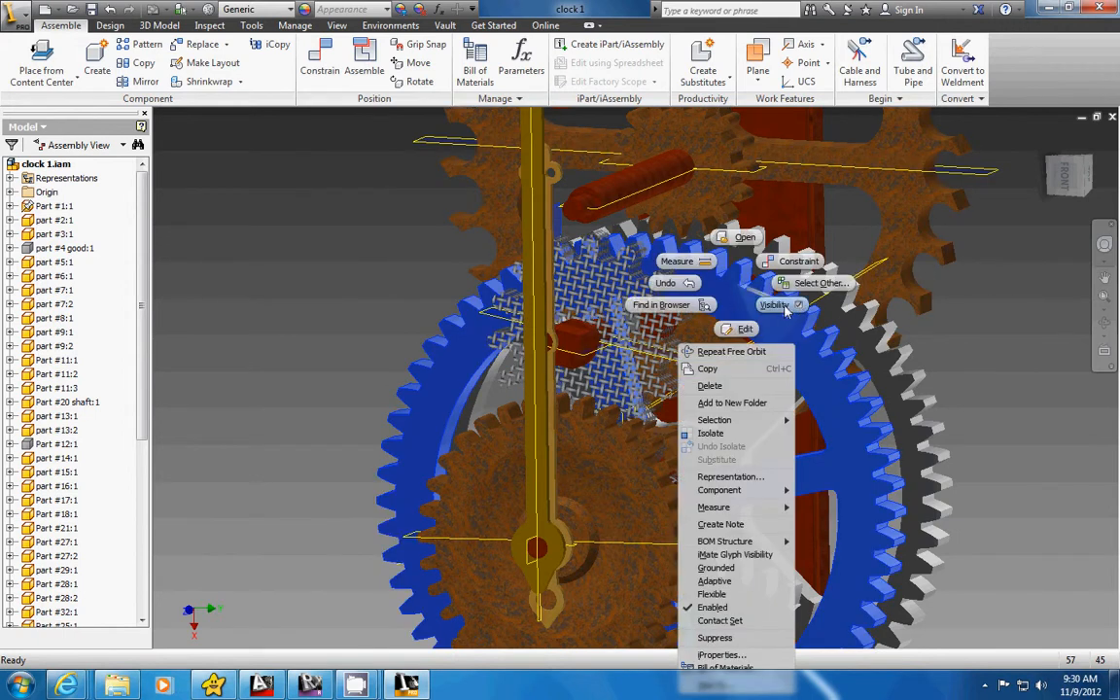
click(778, 303)
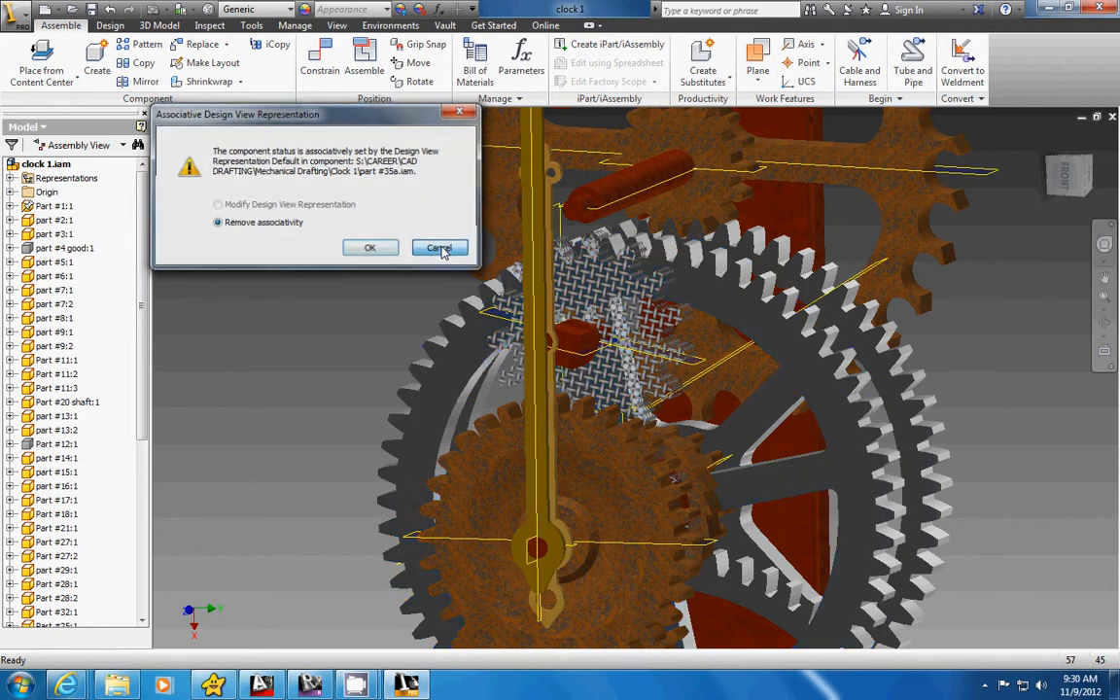
click(440, 249)
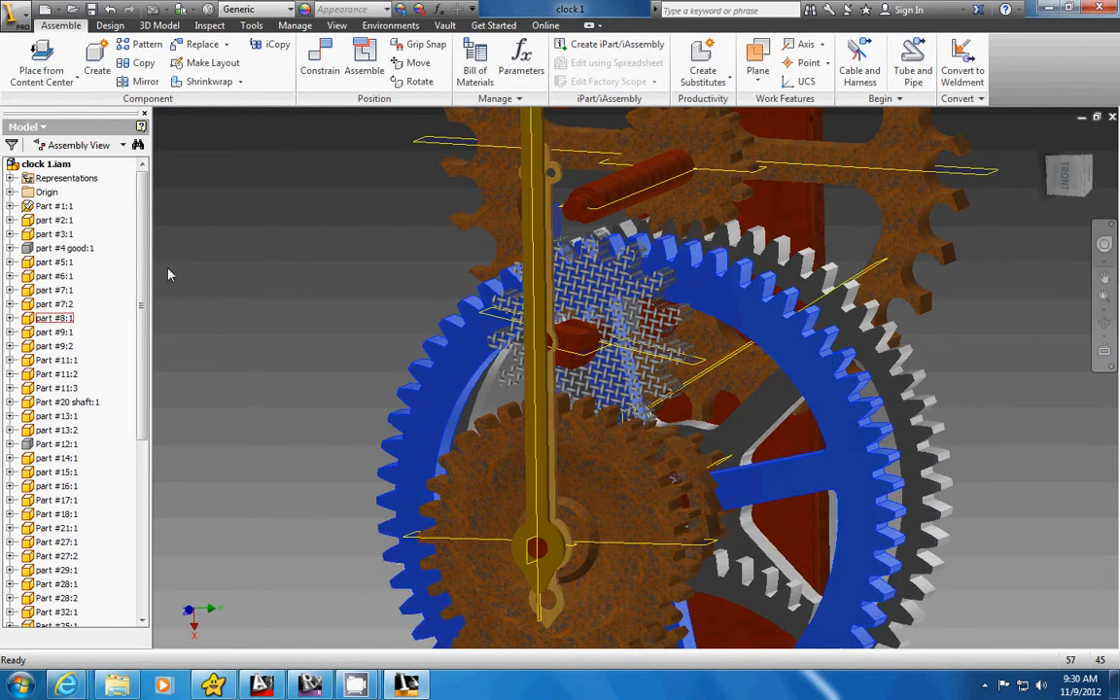
Hide the large gear subassembly part #35a:1, removing its design view associativity, and hide the mesh-textured gear Part #30a:1.
scroll(97, 340, down, 7)
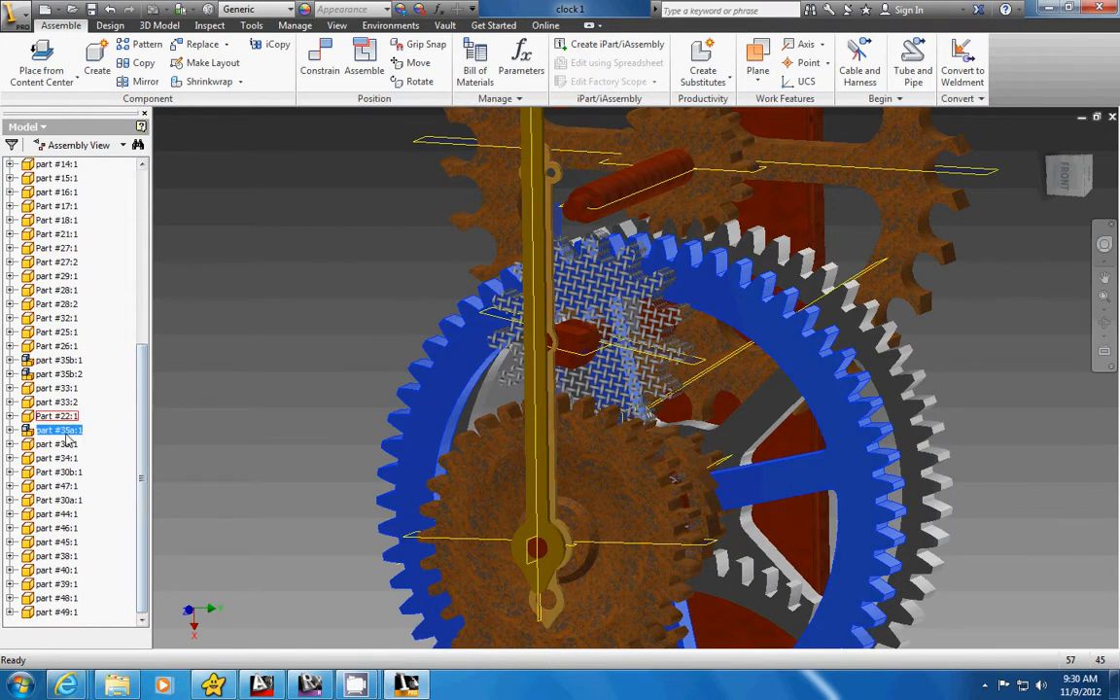
click(58, 430)
right_click(61, 437)
click(83, 450)
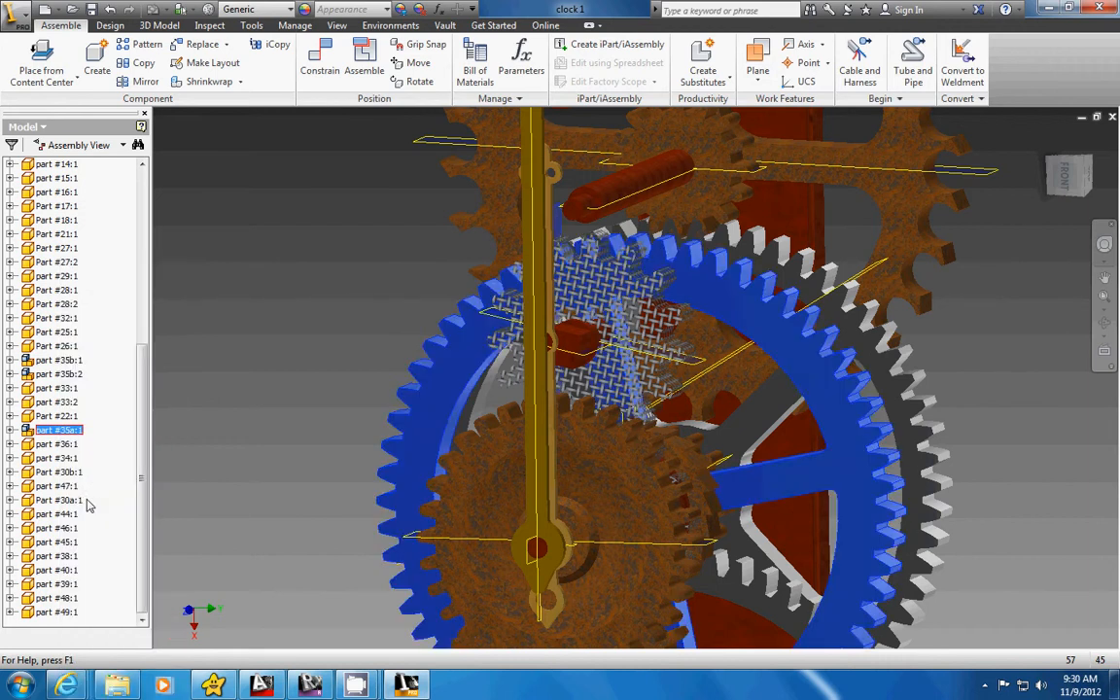
click(370, 247)
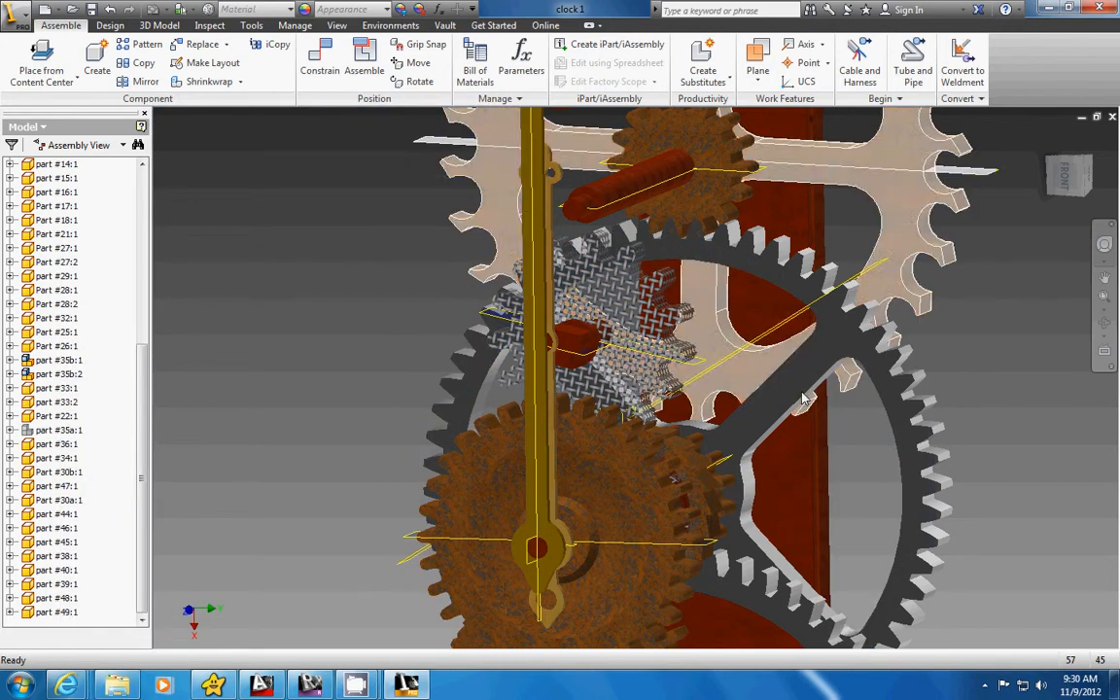
right_click(613, 307)
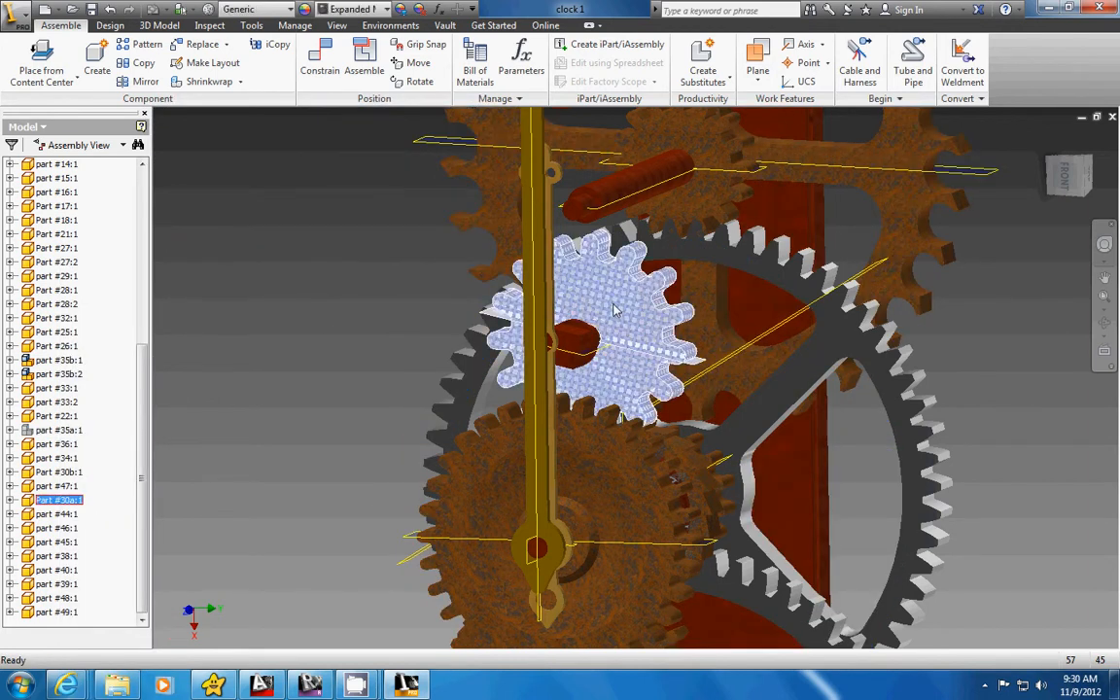
click(666, 327)
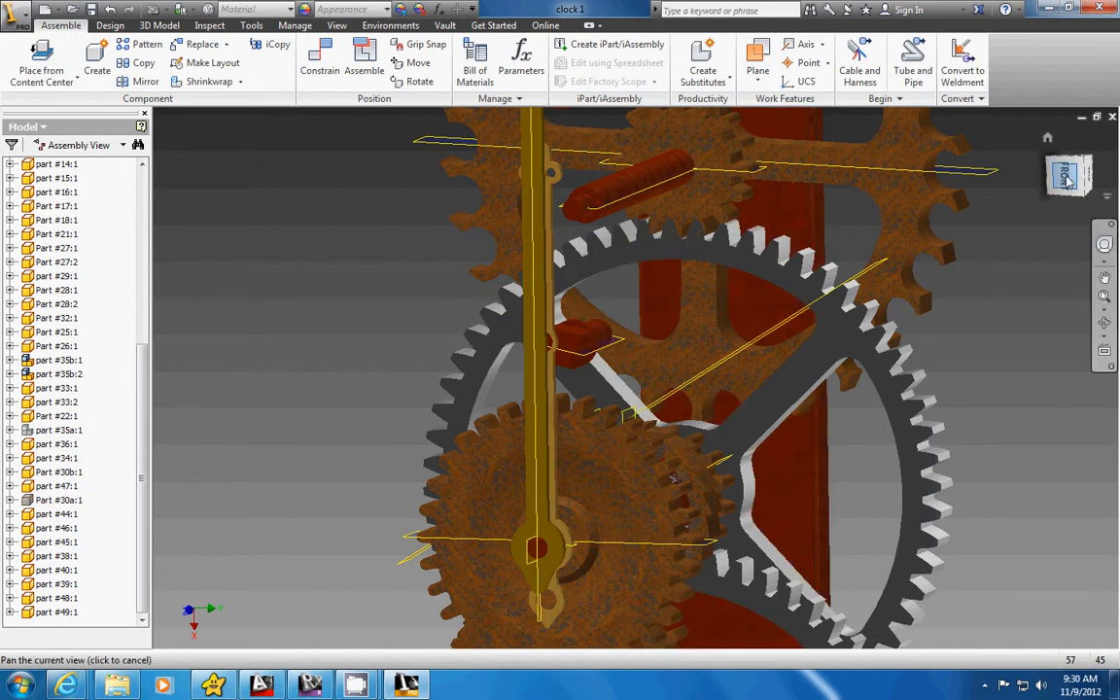
In the front view, rotate the small rust gear Part #26:1 so its teeth mesh with the large gear part #35b:1.
click(1067, 177)
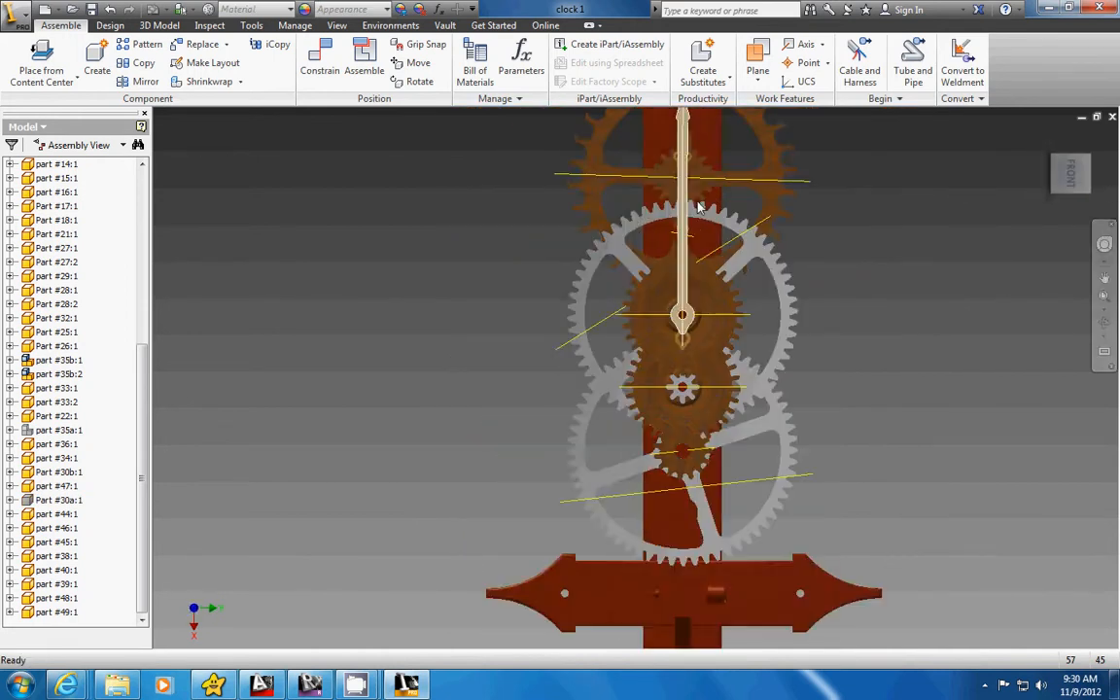
scroll(671, 321, up, 5)
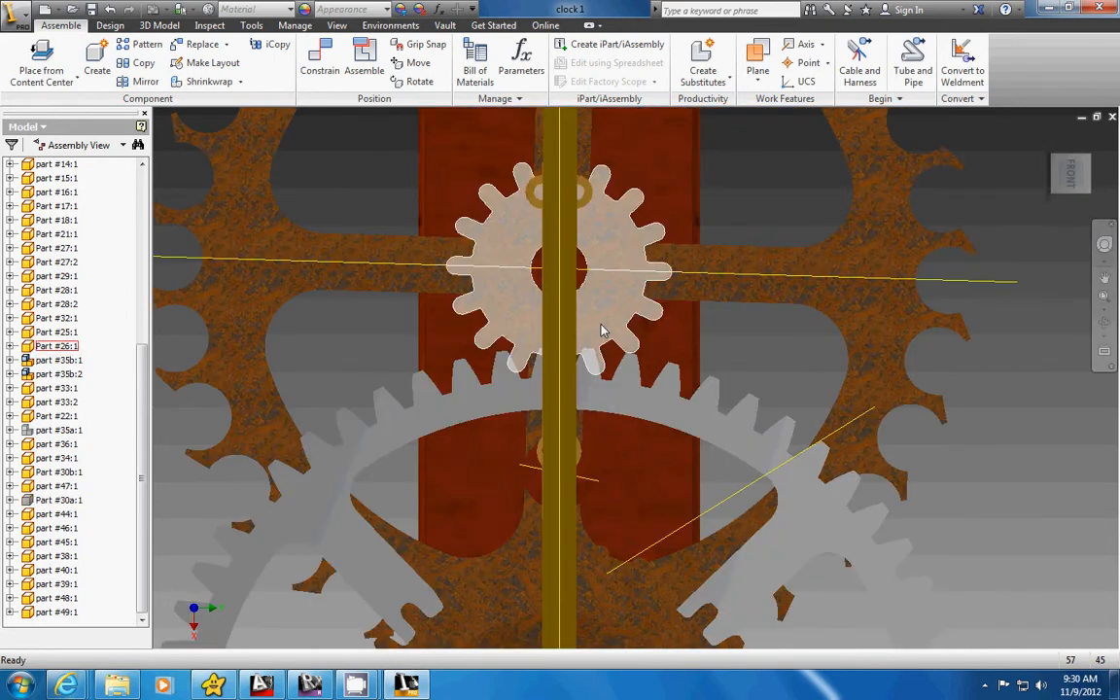
click(605, 328)
mouse_move(605, 328)
mouse_down()
mouse_move(609, 321)
mouse_move(612, 335)
mouse_up()
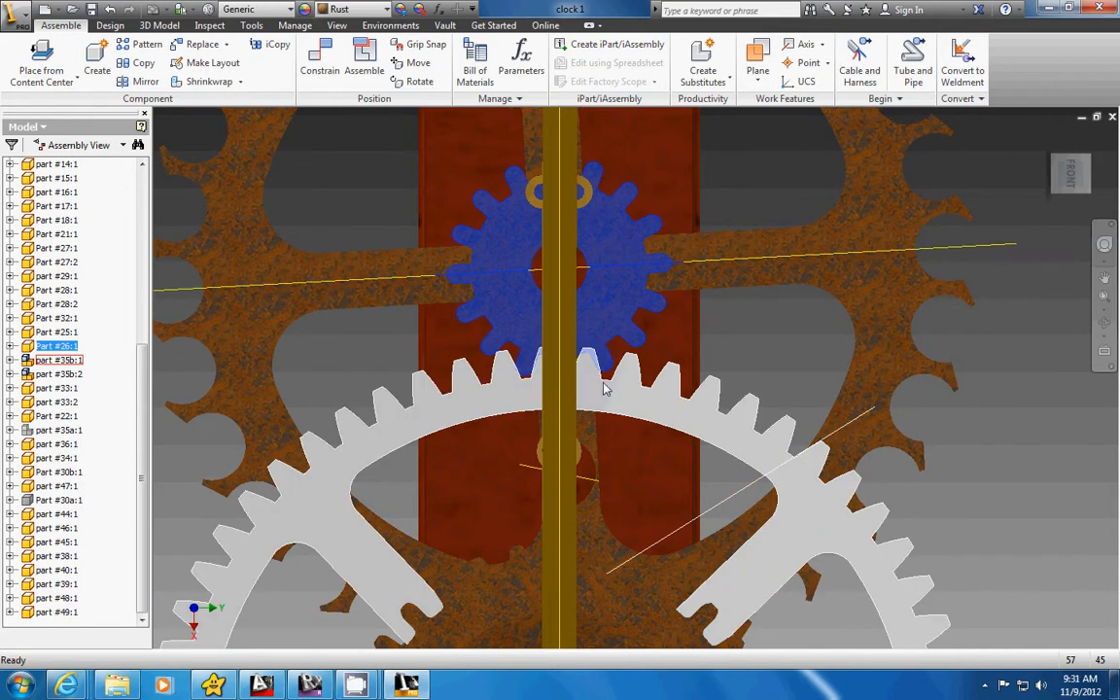
click(969, 402)
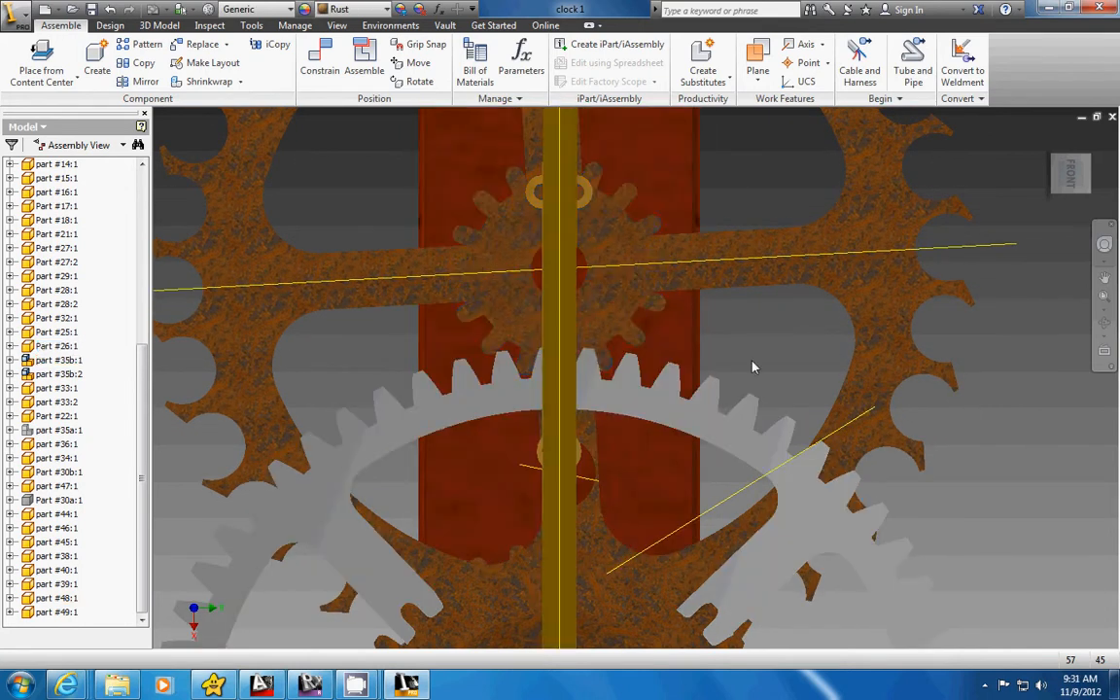
Add a rotation motion constraint between Part #26:1 and part #35b:1 with the reverse solution and a ratio of 16/30.
click(1089, 167)
scroll(626, 339, up, 5)
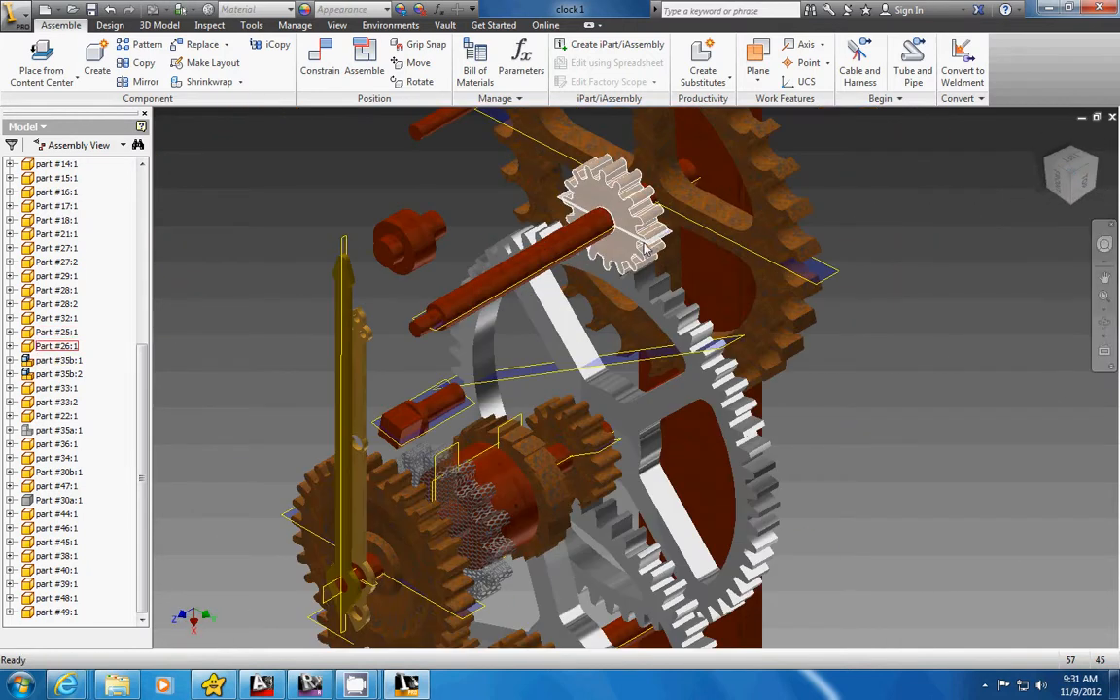
click(318, 60)
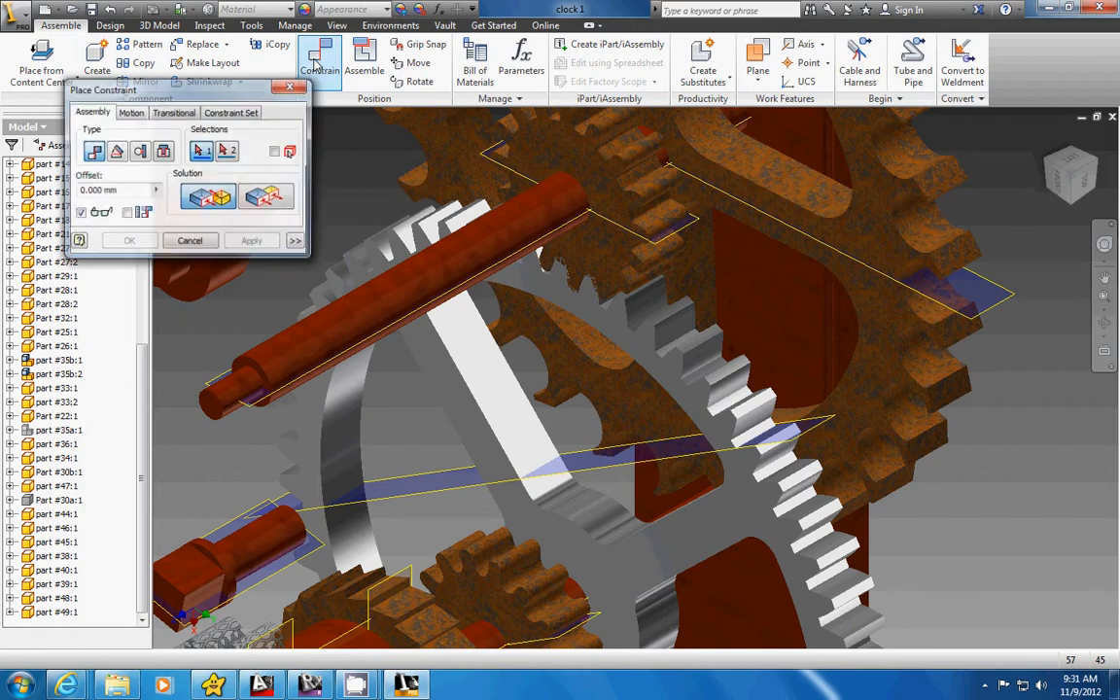
click(131, 113)
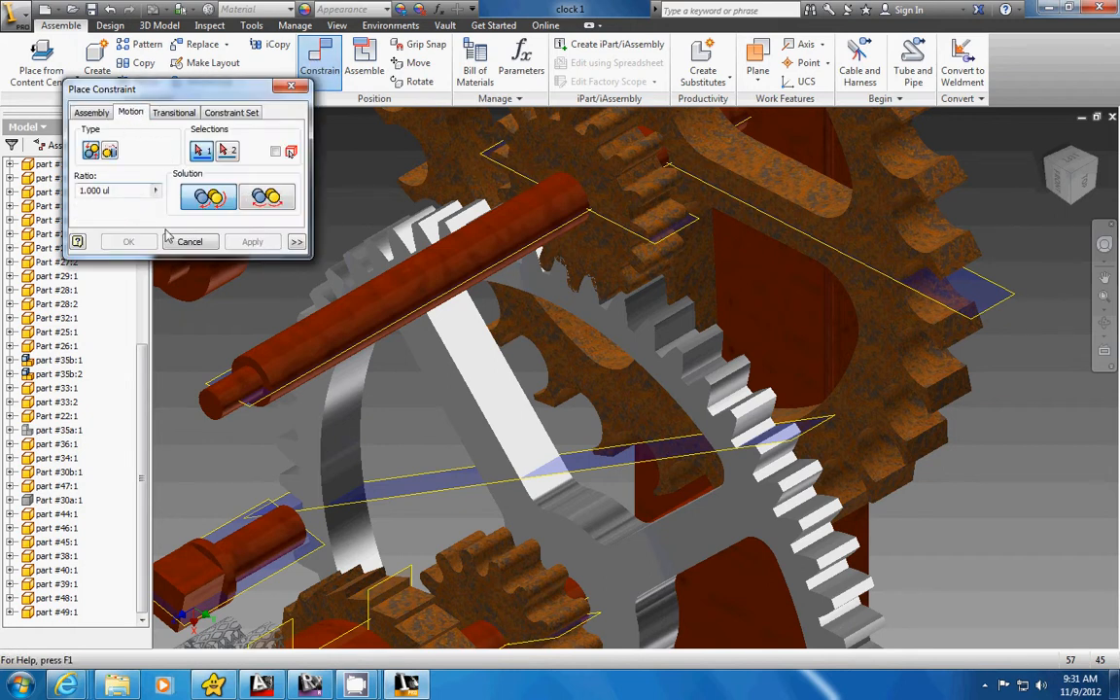
click(272, 200)
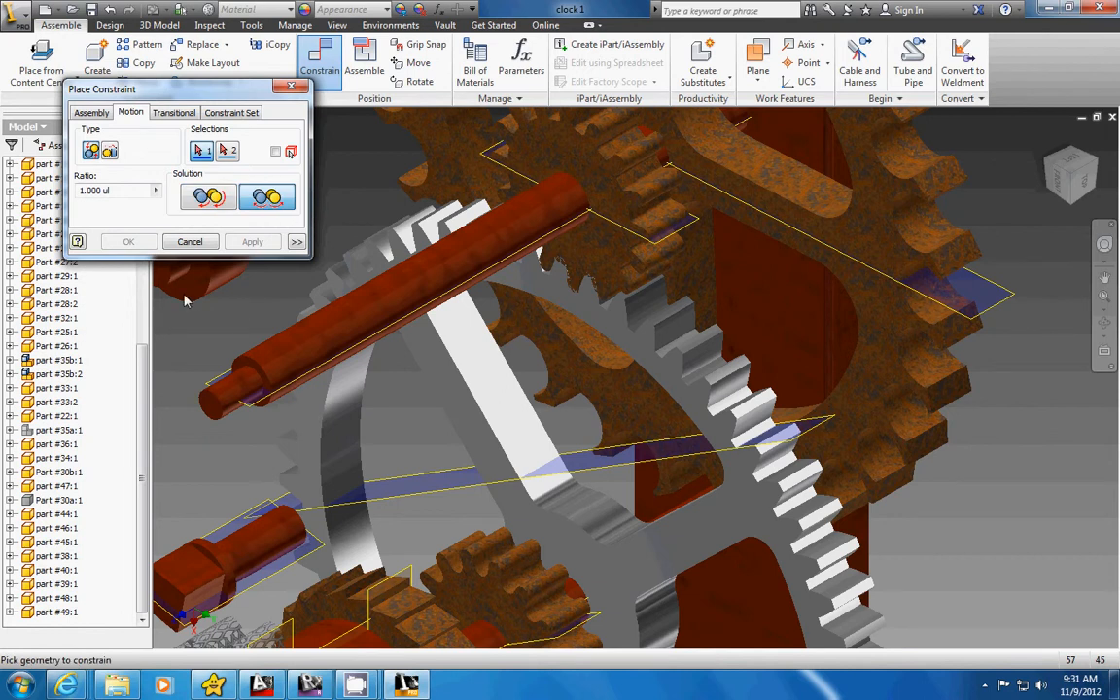
click(604, 255)
click(612, 331)
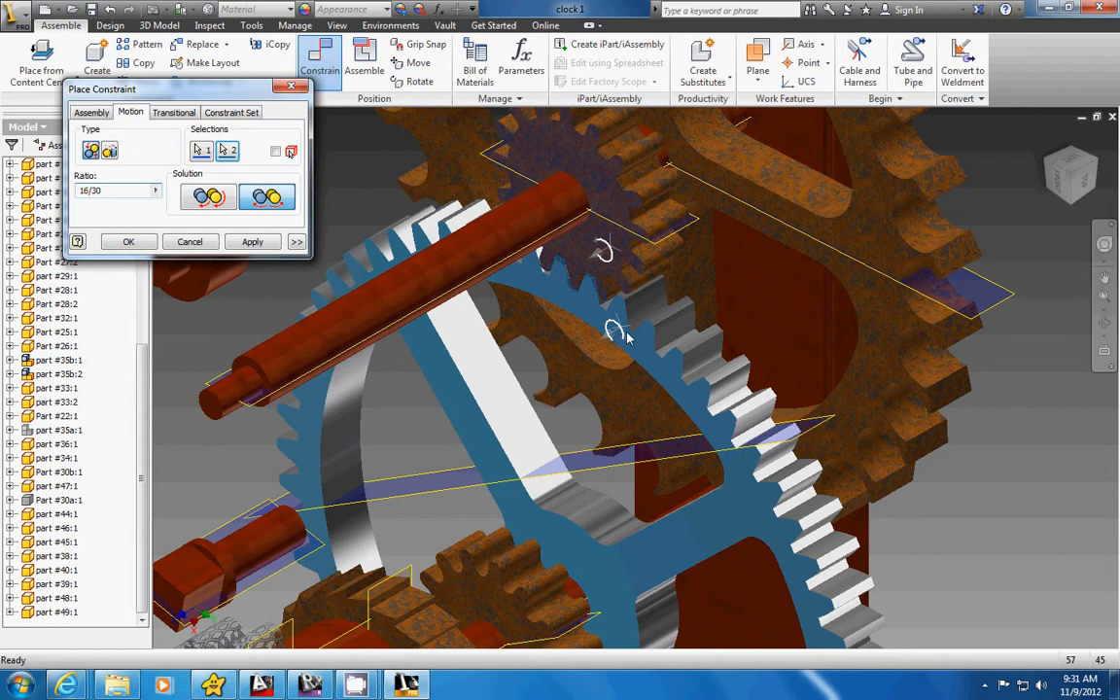
click(254, 242)
click(190, 242)
Turn the large gear part #35b:1 and the upper wheel Part #25:1 back and forth to test the gear motion.
drag(591, 309, 1104, 624)
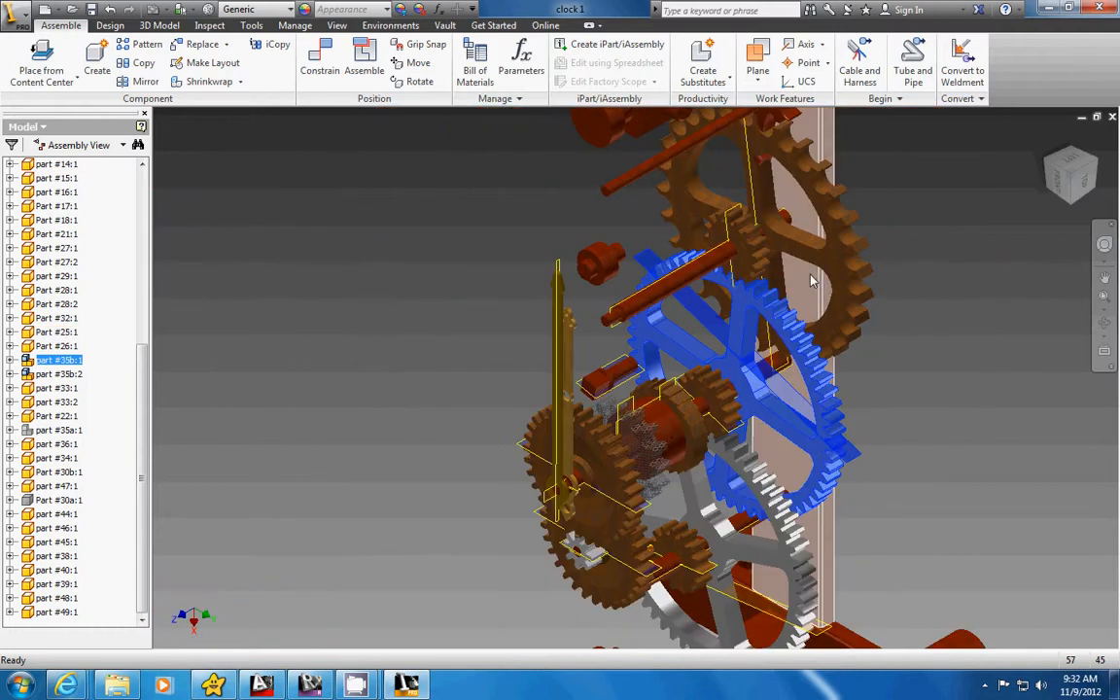
drag(846, 250, 858, 255)
drag(828, 146, 813, 50)
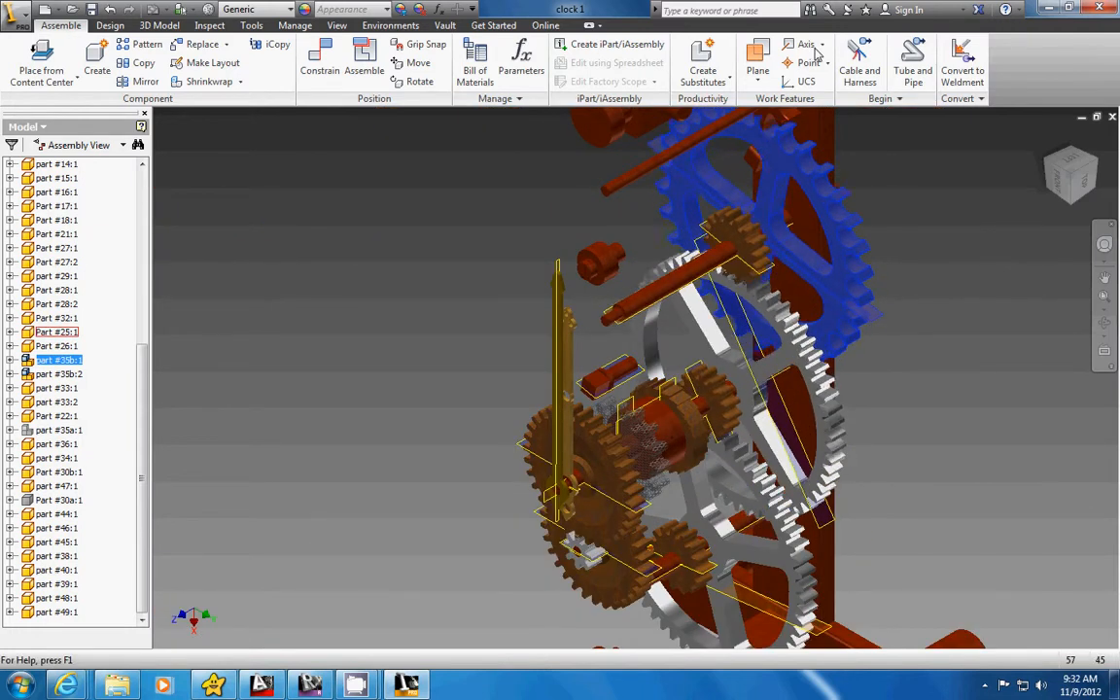
drag(852, 267, 852, 199)
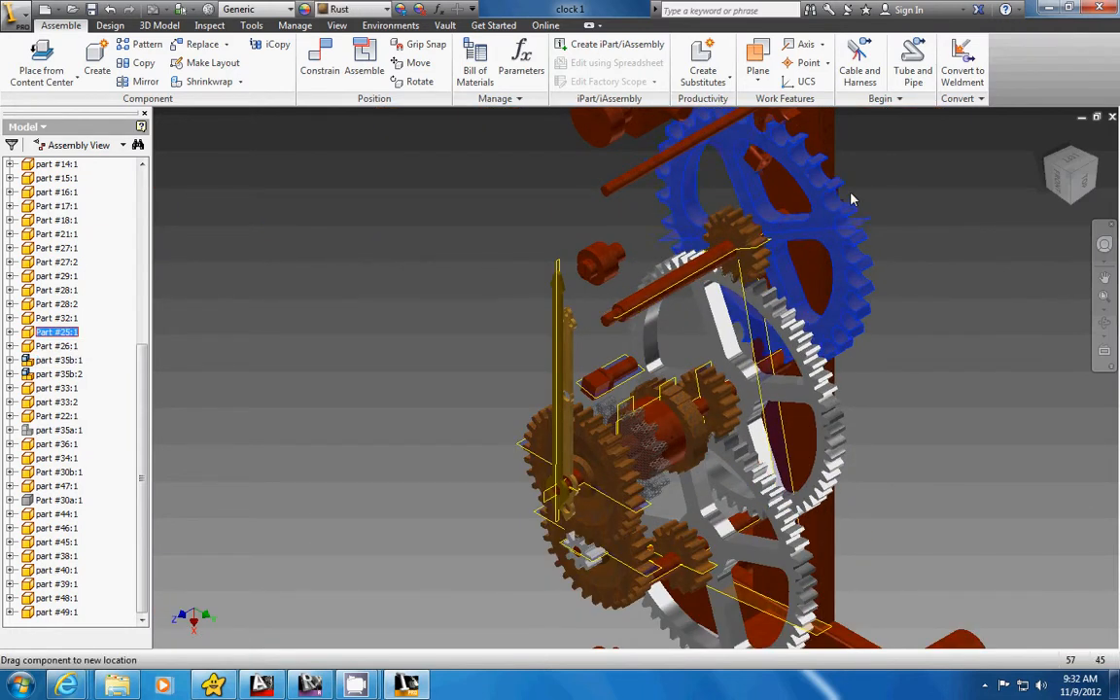
drag(843, 147, 831, 58)
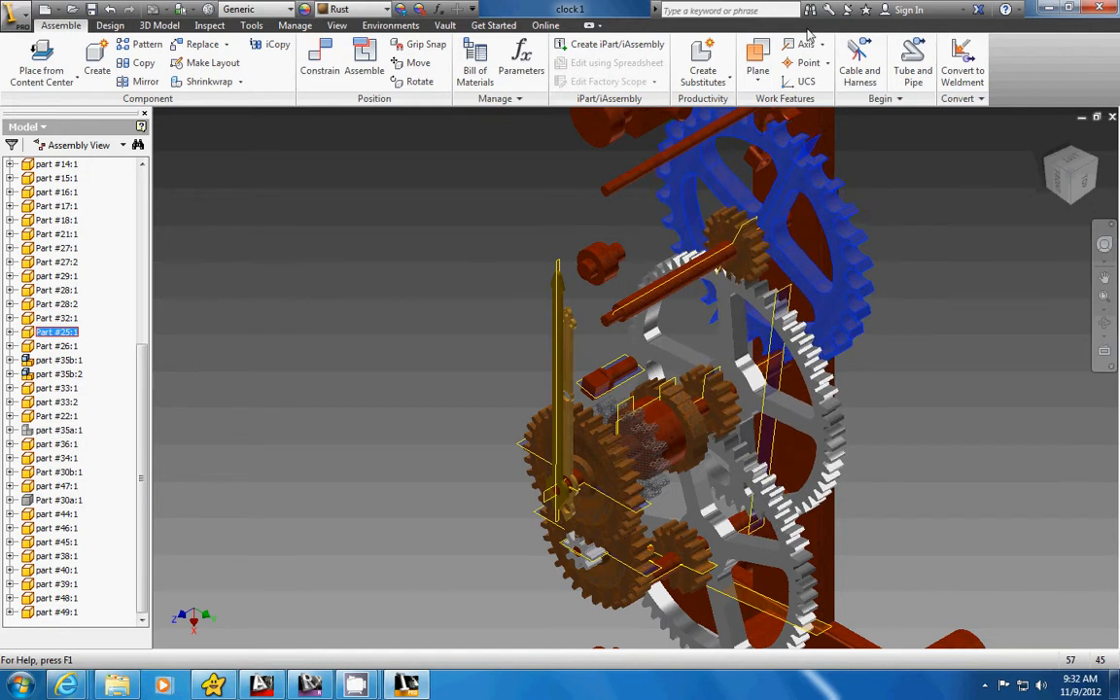
drag(847, 309, 843, 289)
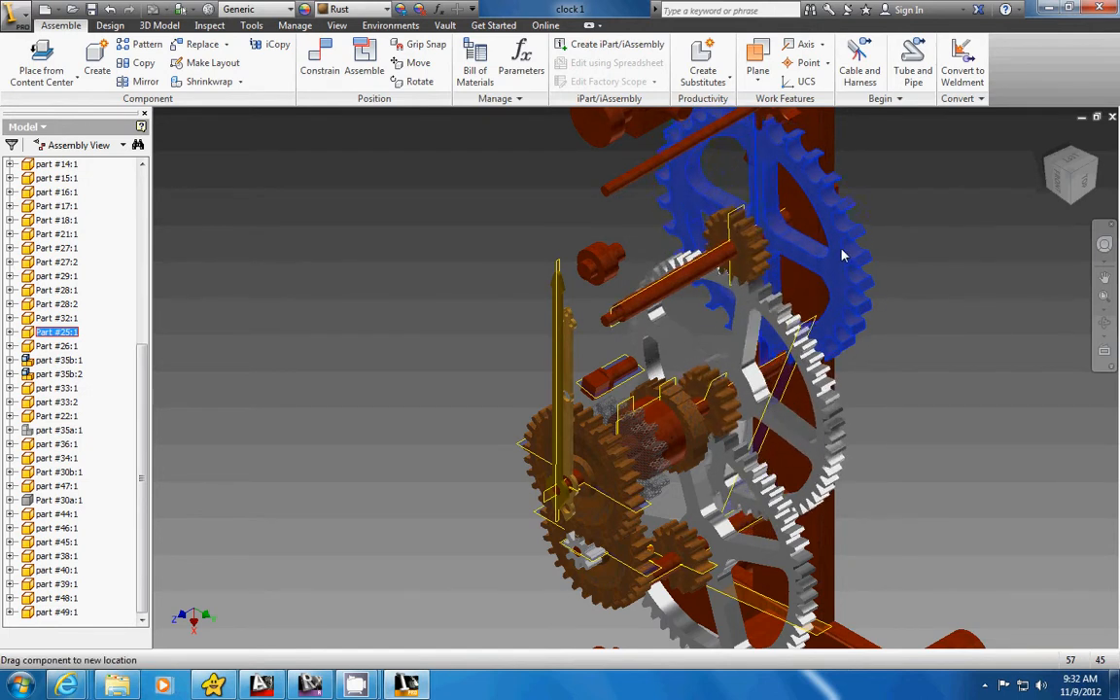
drag(840, 216, 821, 243)
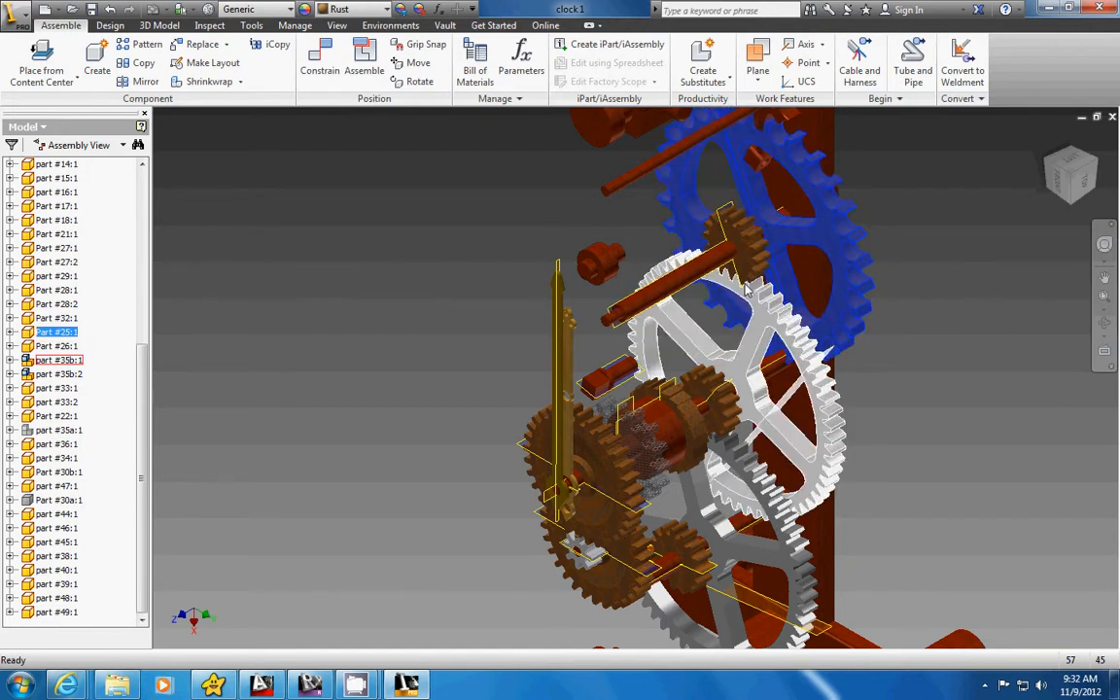
drag(848, 330, 848, 222)
drag(834, 327, 719, 533)
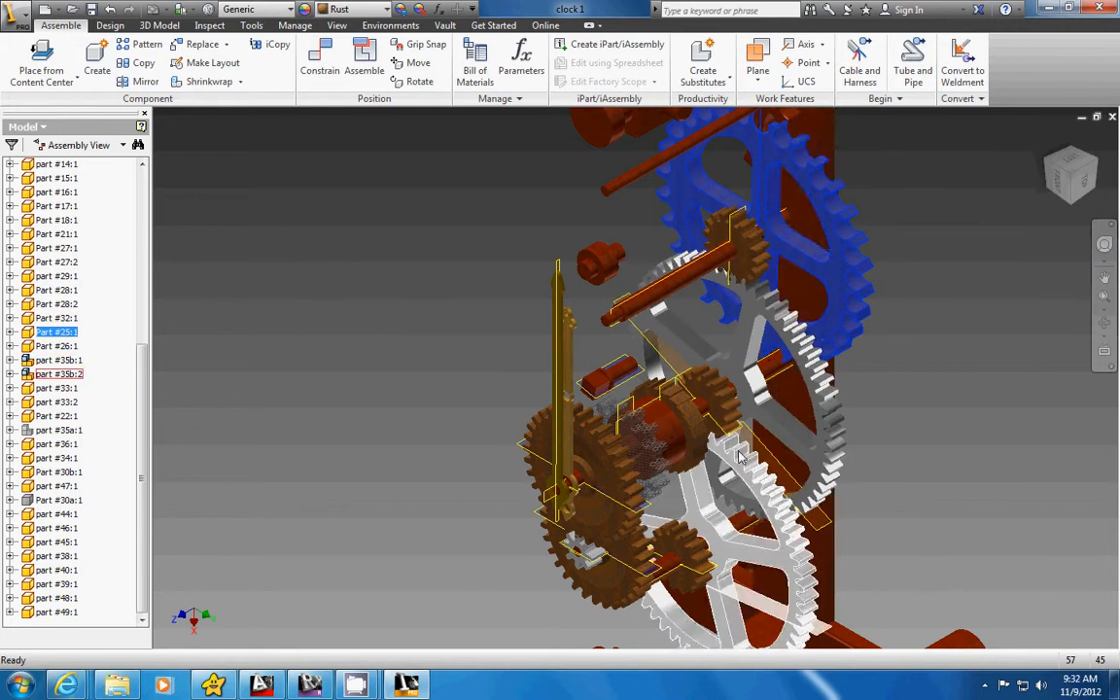
Add a rotation motion constraint between the small gear part #33:1 and part #35b:2 with the reverse solution and a ratio of 15/60.
scroll(739, 457, down, 5)
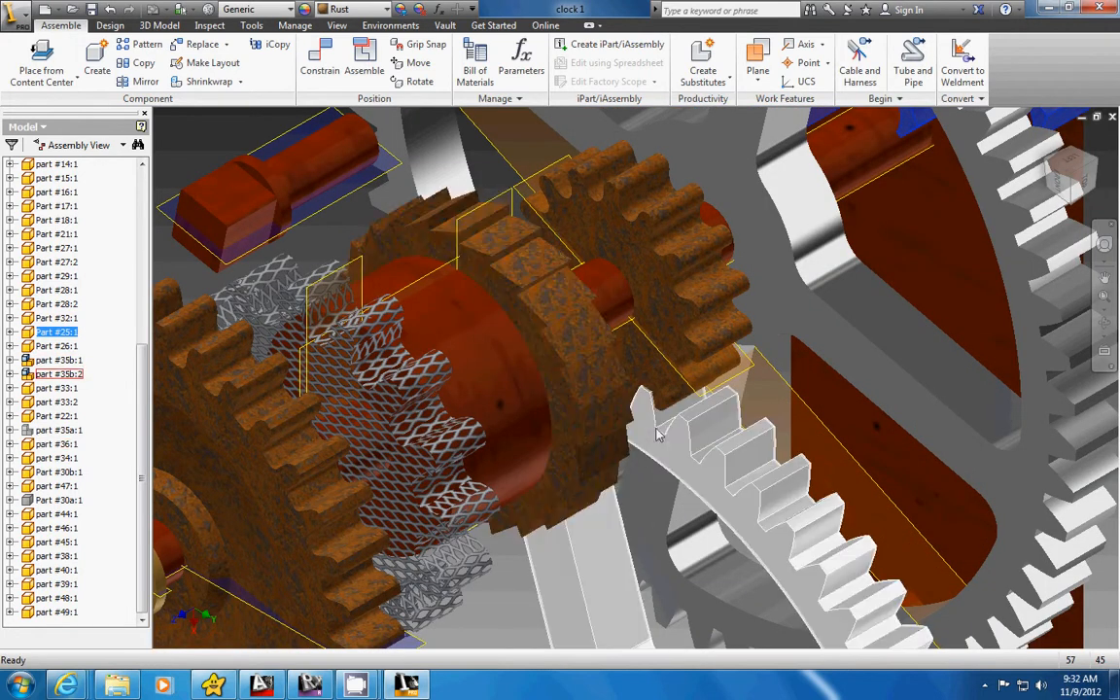
click(648, 352)
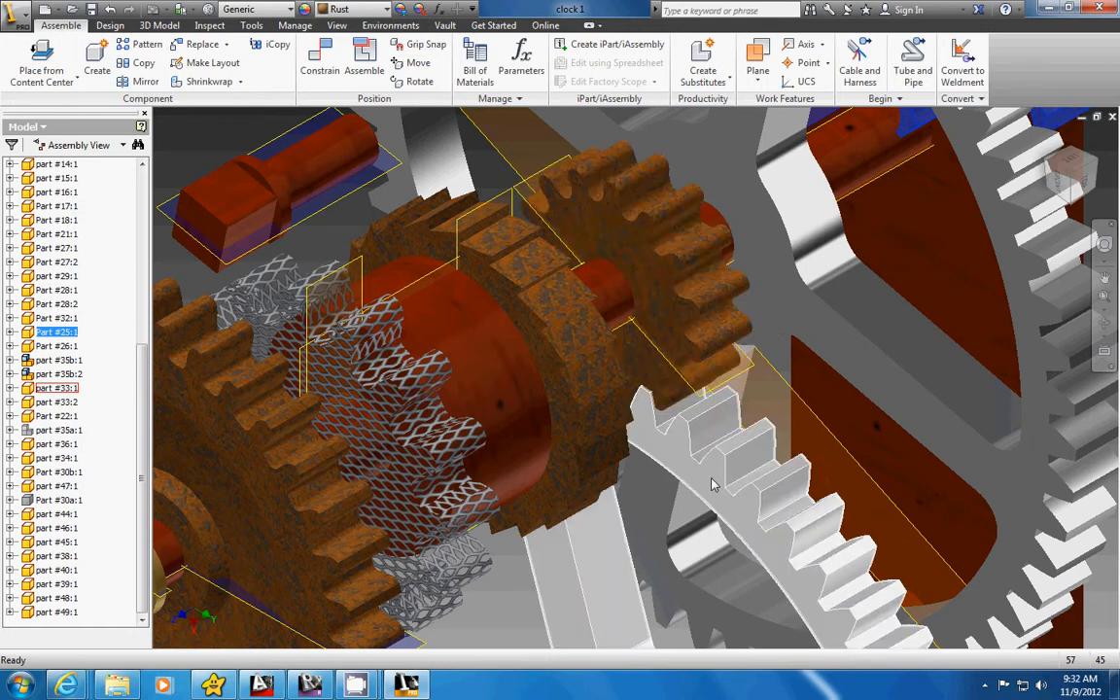
scroll(748, 534, up, 3)
middle_drag(734, 503, 641, 363)
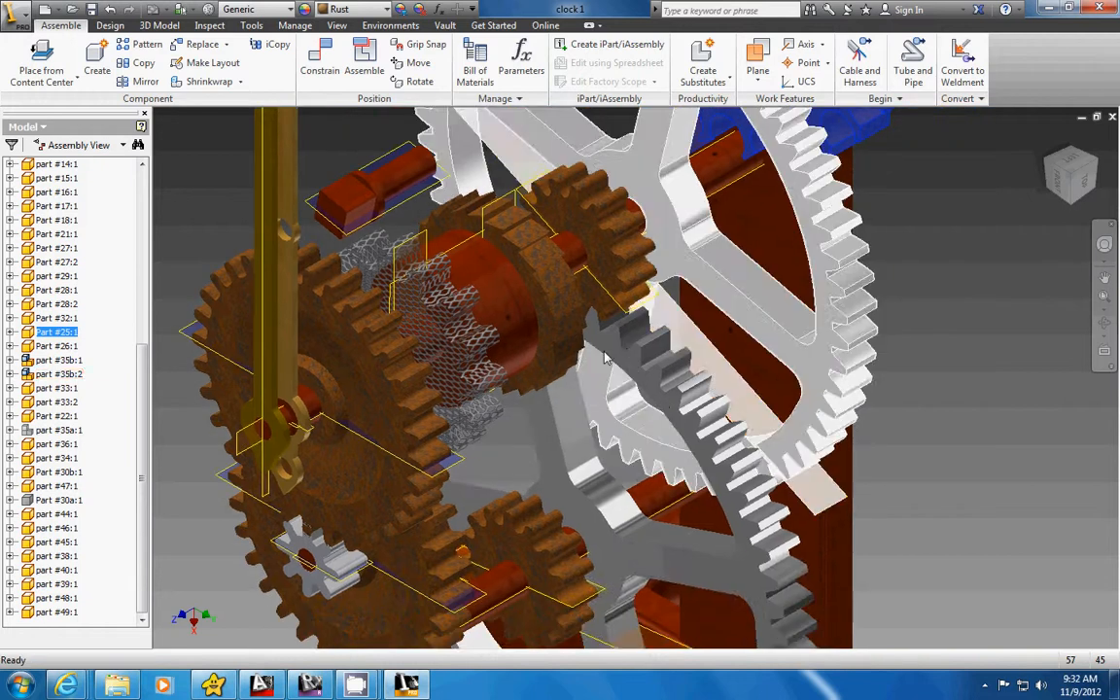
click(319, 60)
click(131, 112)
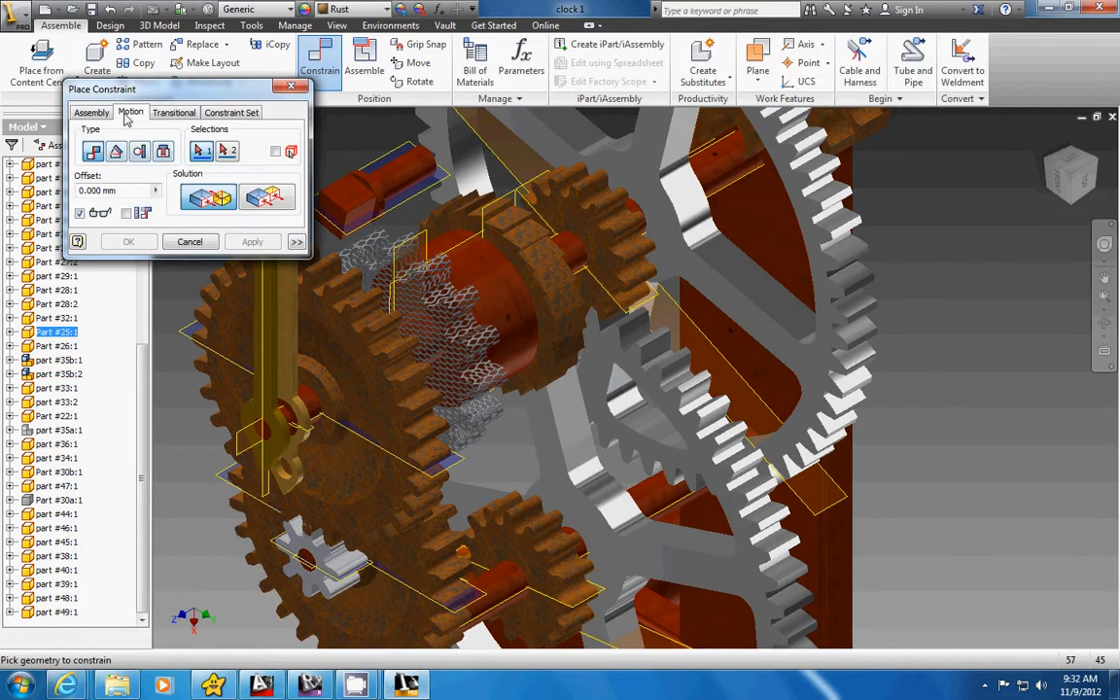
click(281, 206)
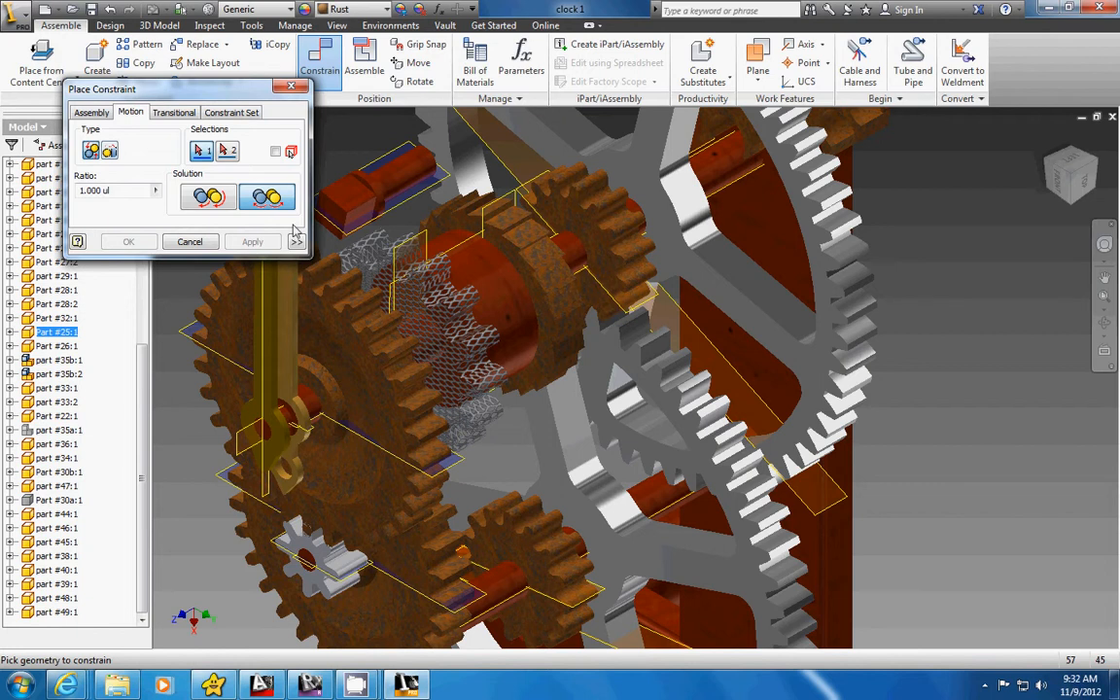
click(599, 275)
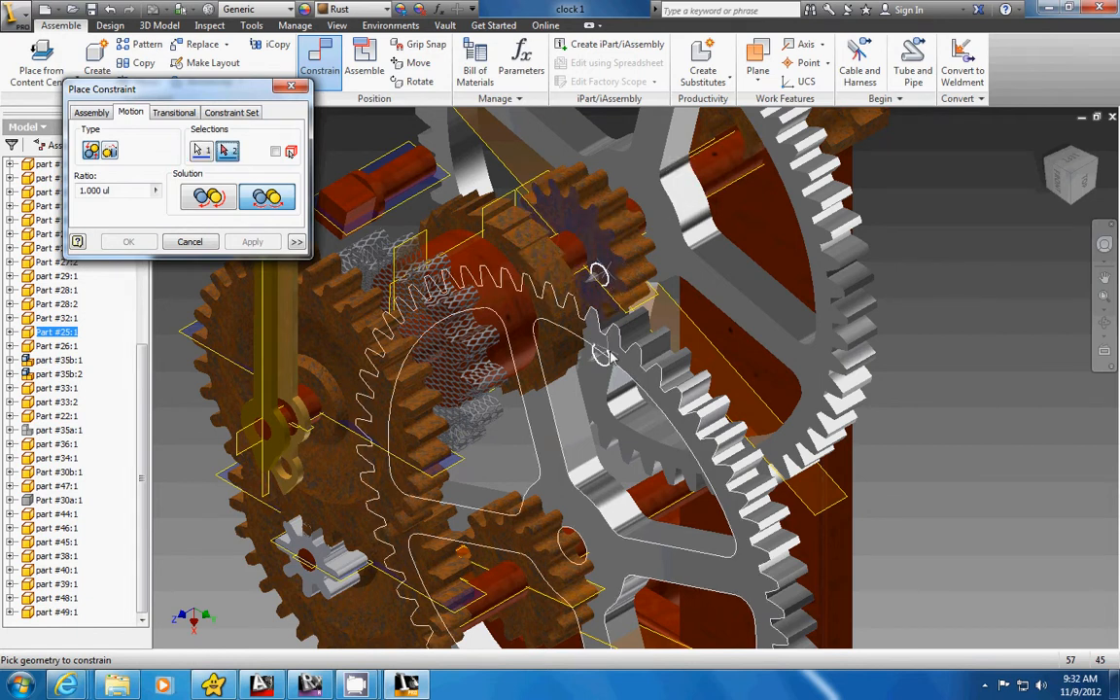
click(605, 355)
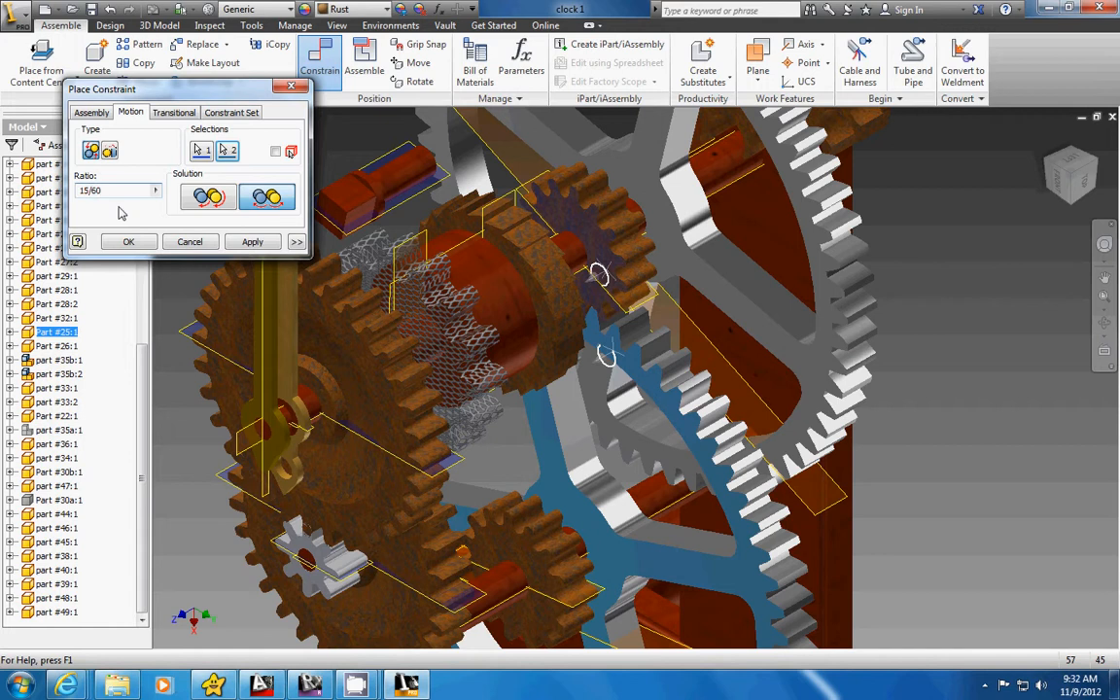
click(252, 241)
Finish placing constraints and rotate the upper wheel Part #25:1 to test the motion through the lower gears.
scroll(460, 328, down, 5)
middle_drag(505, 388, 406, 308)
click(190, 241)
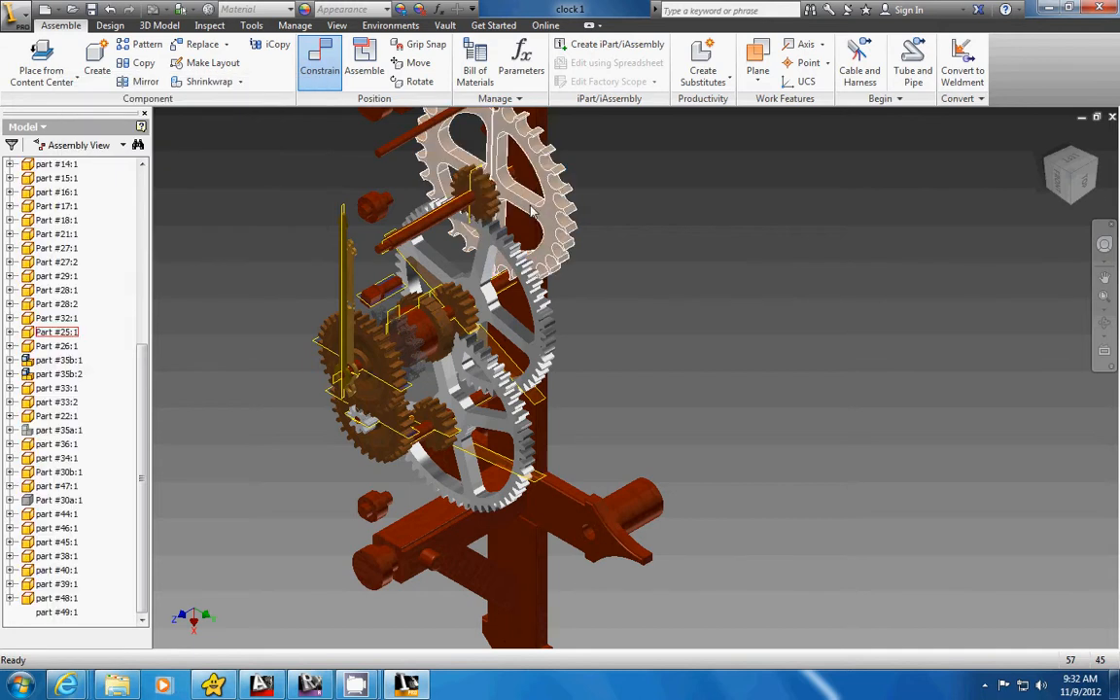
drag(534, 213, 585, 199)
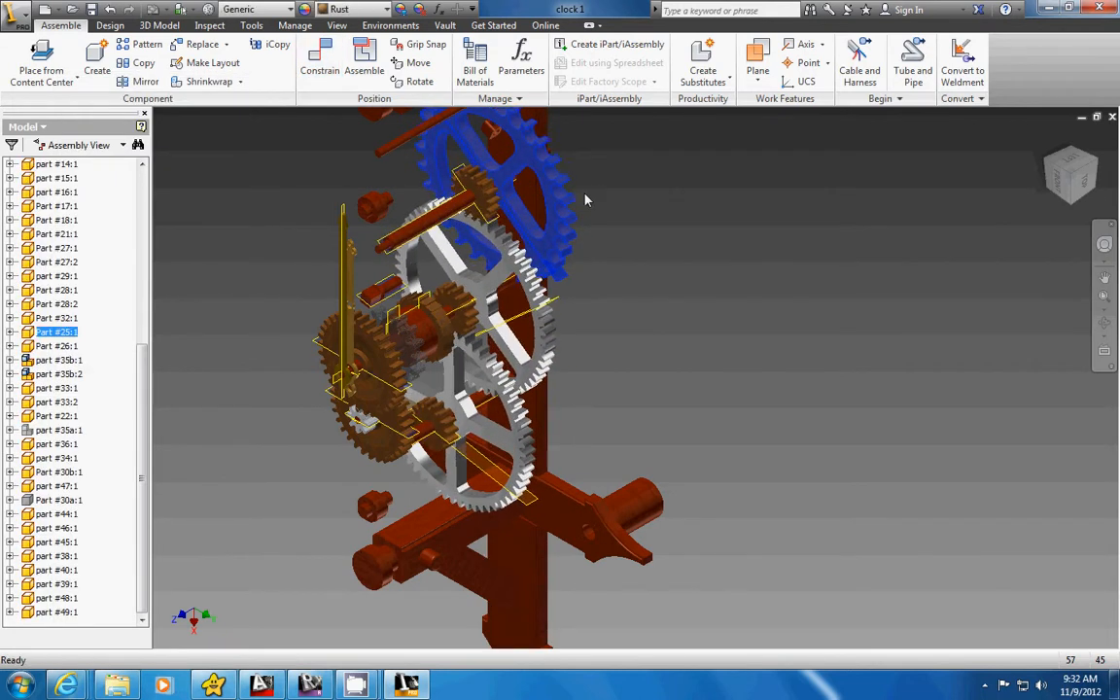
Turn the upper wheel Part #25:1 again to watch the two large gears below it rotate.
drag(534, 162, 541, 445)
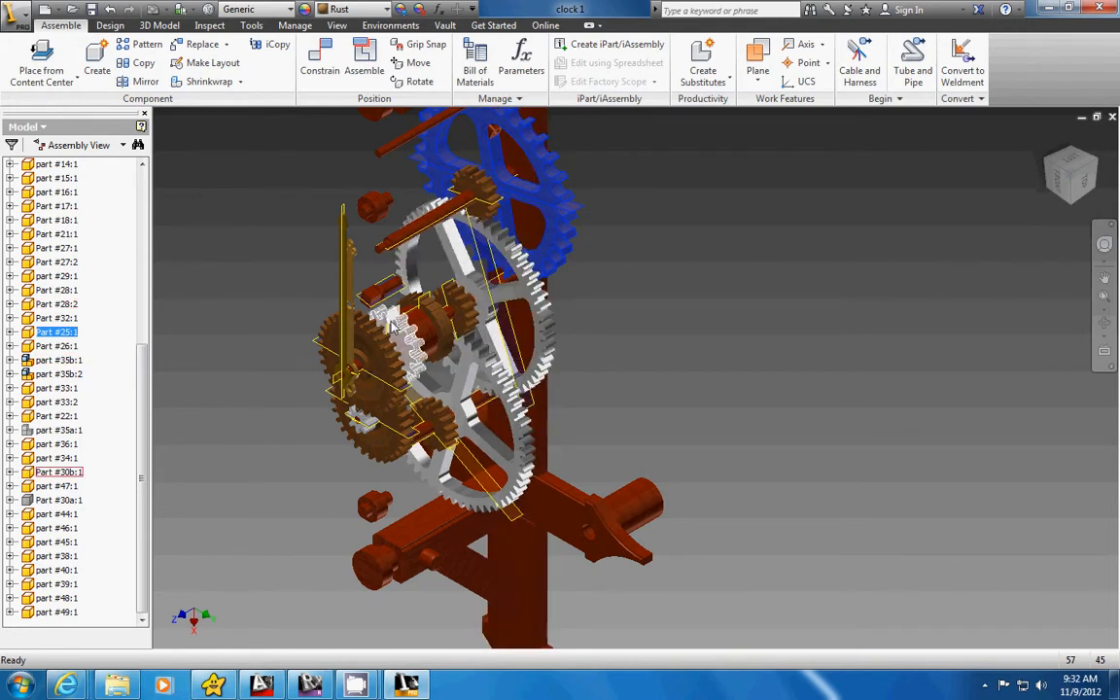
middle_drag(437, 325, 437, 348)
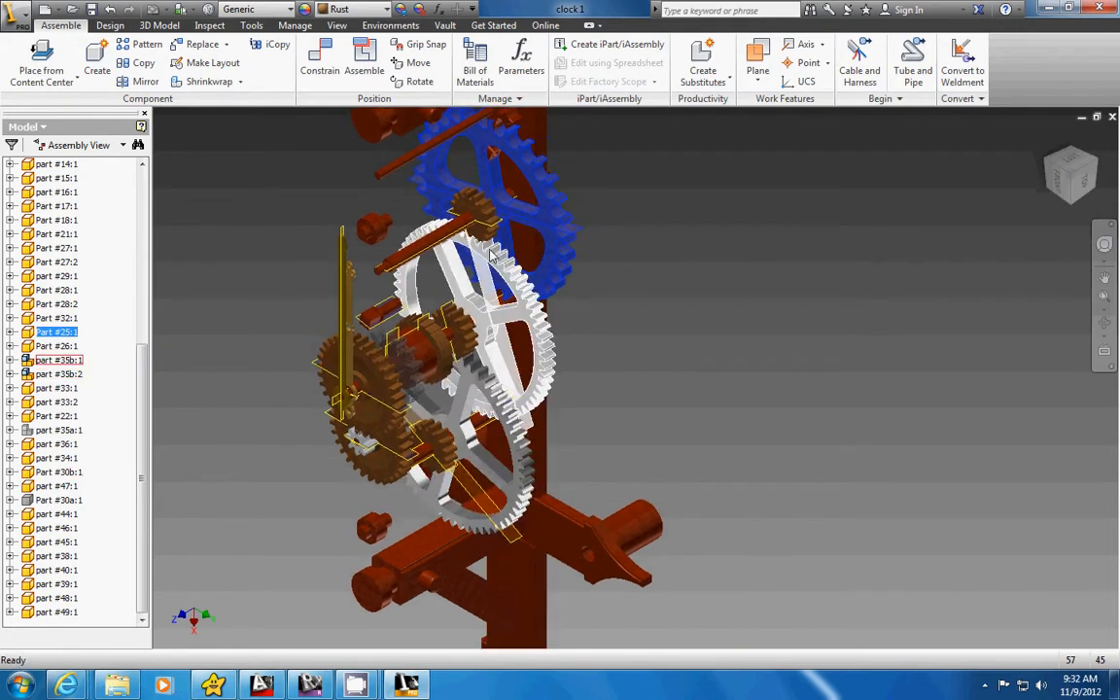
Turn the visibility of the hidden large gear part #35a:1 back on.
scroll(478, 241, up, 3)
scroll(479, 241, down, 6)
middle_drag(499, 309, 470, 93)
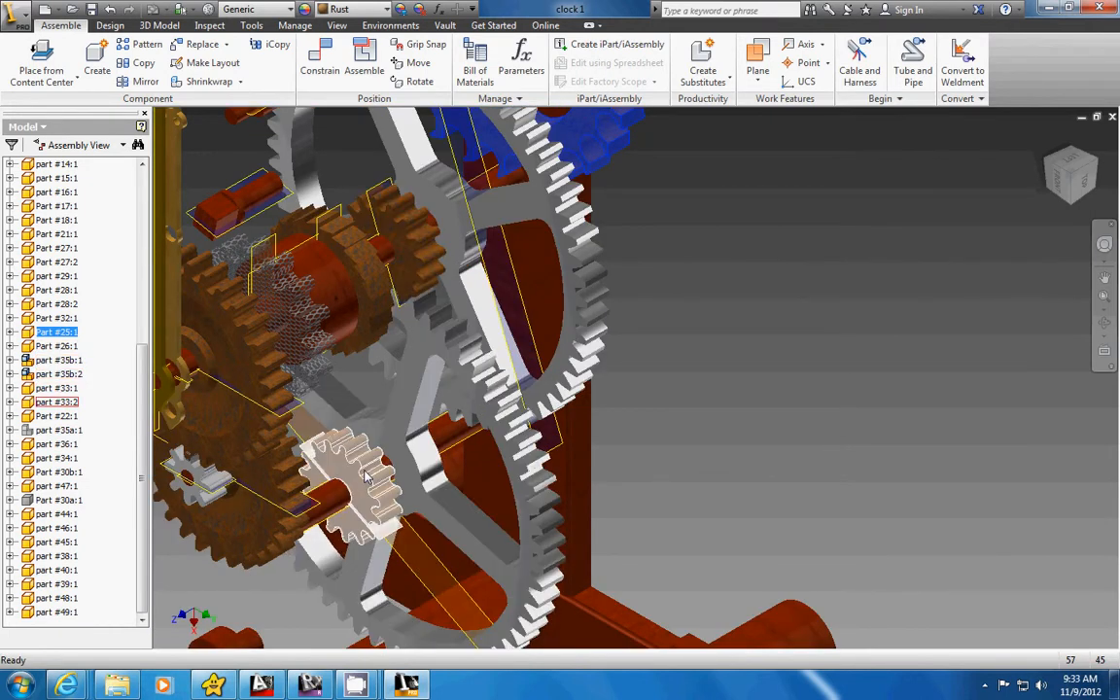
right_click(48, 430)
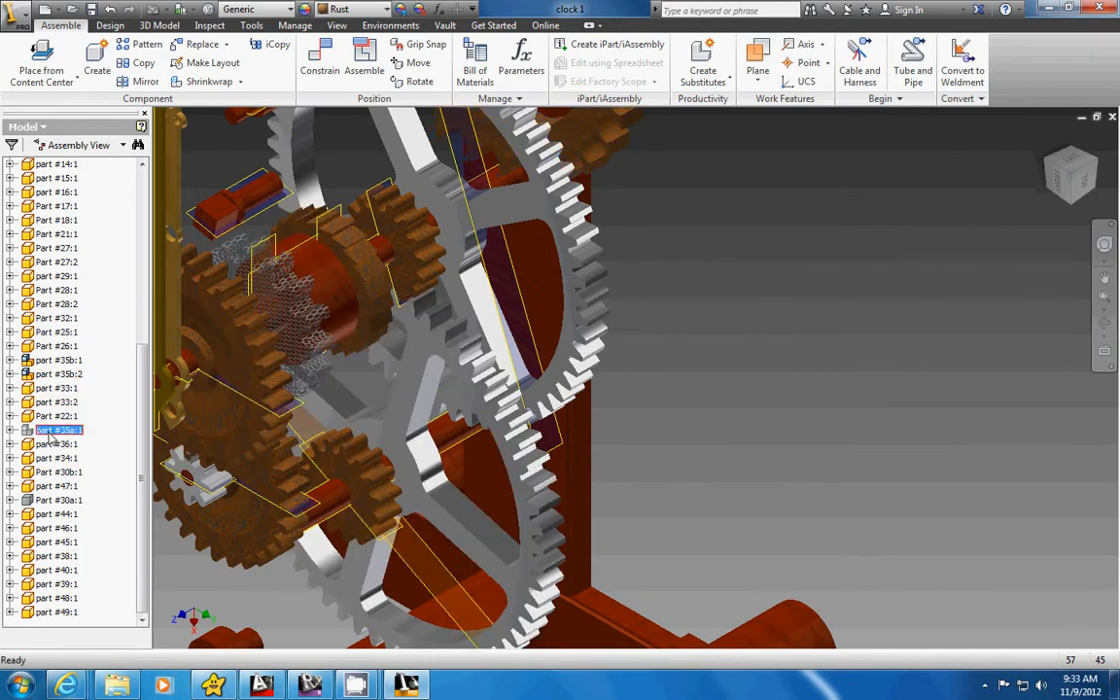
click(83, 511)
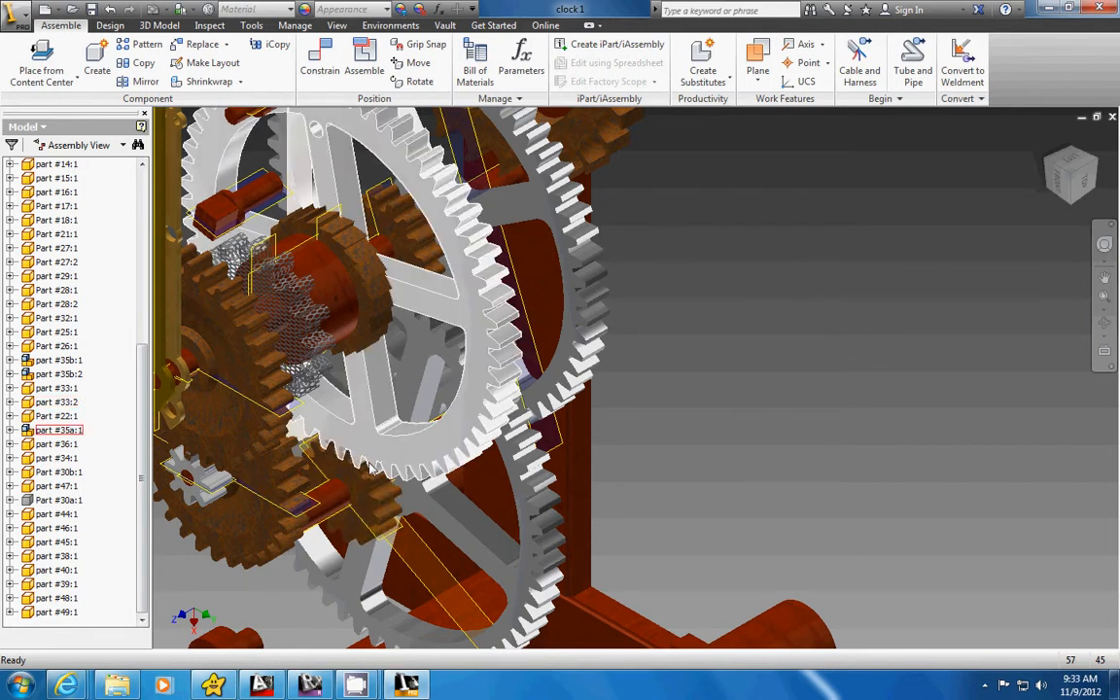
Examine how the textured gear Part #30b:1, the front gears and the small pinion part #45:1 mesh, viewing them from below and the front.
middle_drag(364, 465, 423, 496)
middle_drag(442, 317, 455, 291)
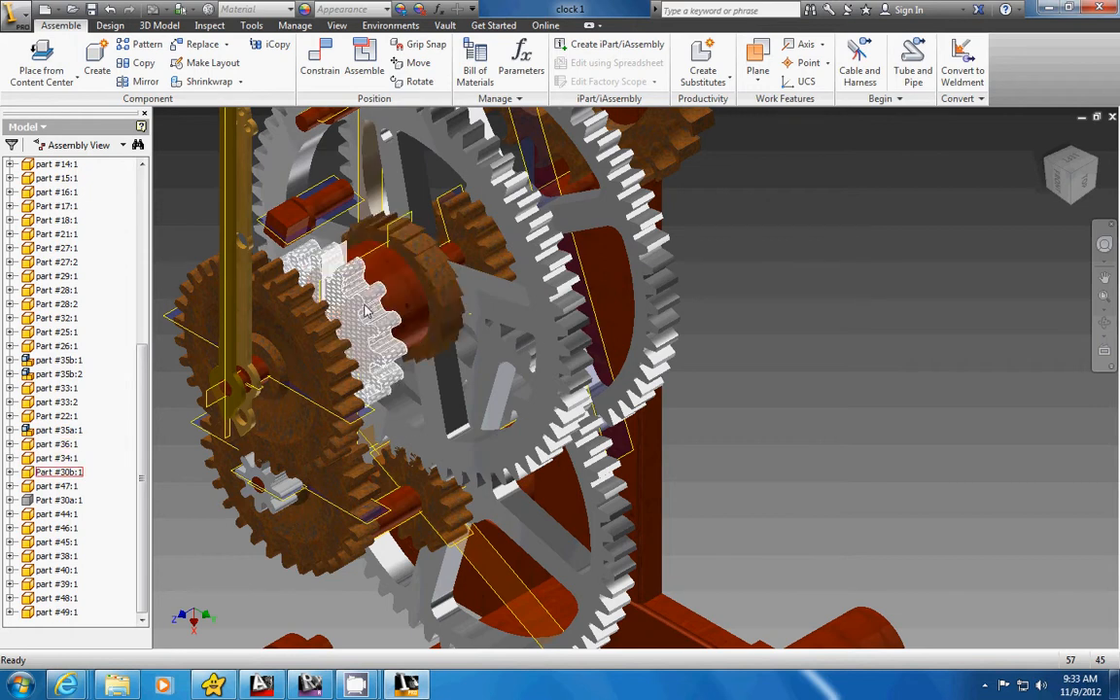
middle_drag(365, 312, 425, 255)
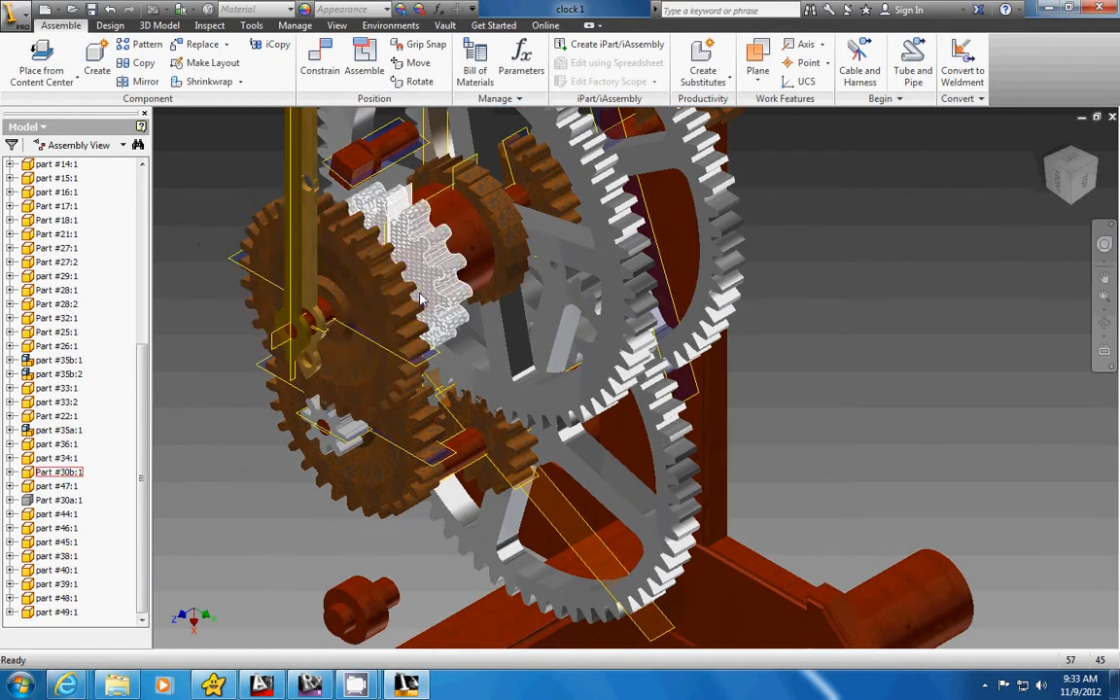
click(1104, 324)
drag(573, 360, 654, 293)
right_click(653, 293)
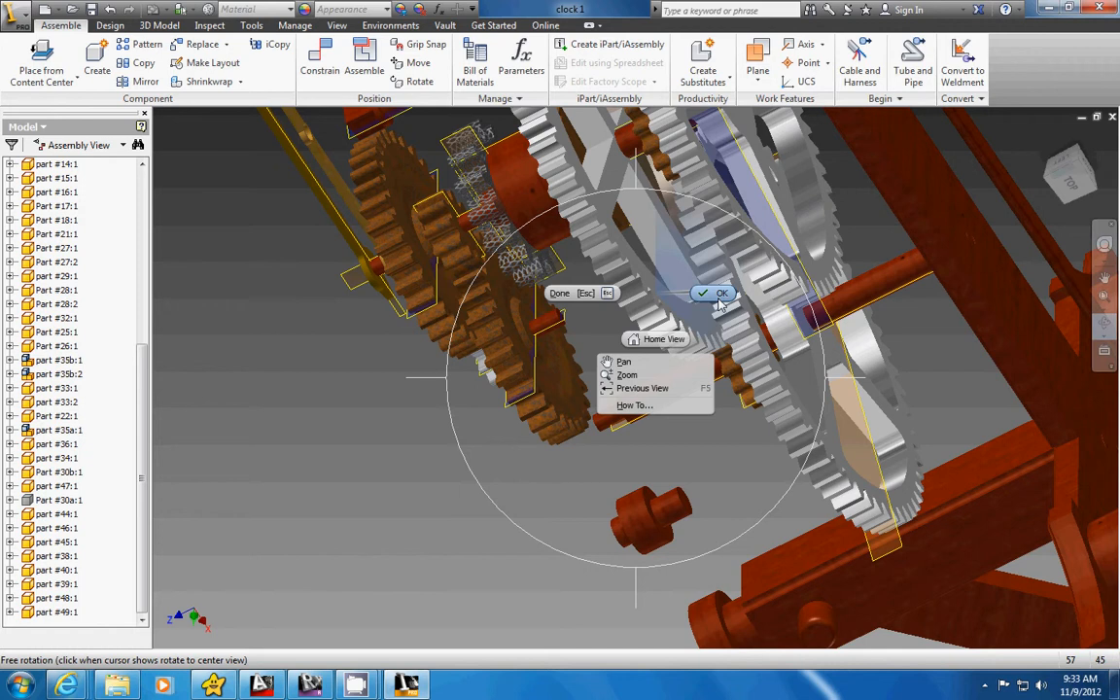
click(718, 299)
scroll(440, 298, down, 3)
scroll(590, 256, up, 2)
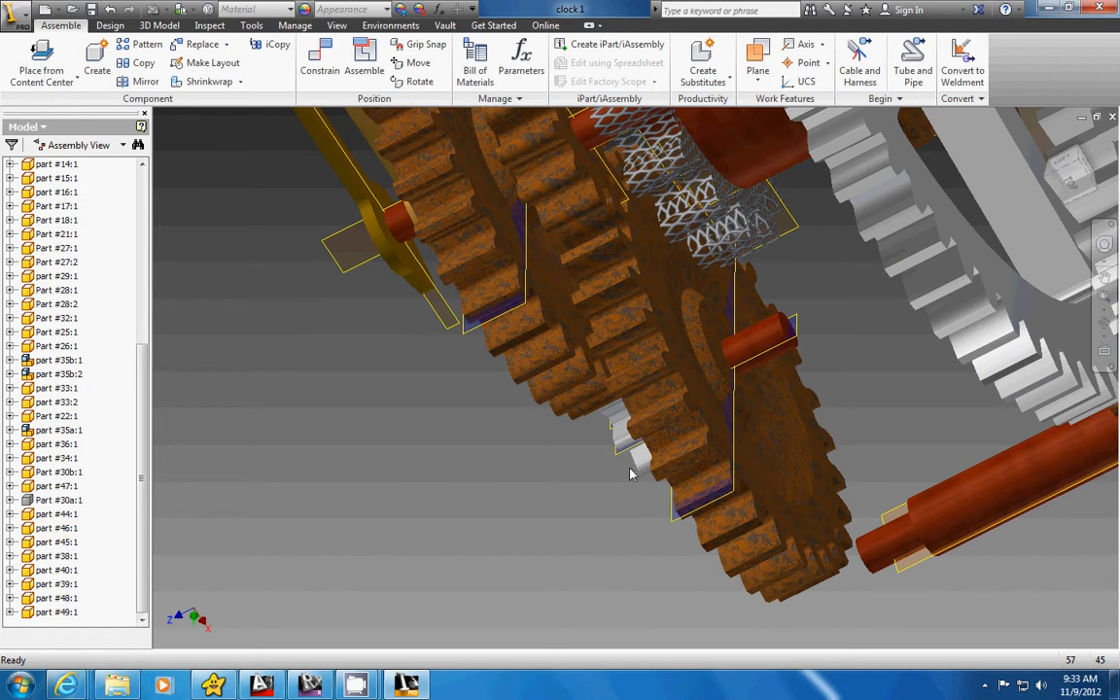
click(1104, 323)
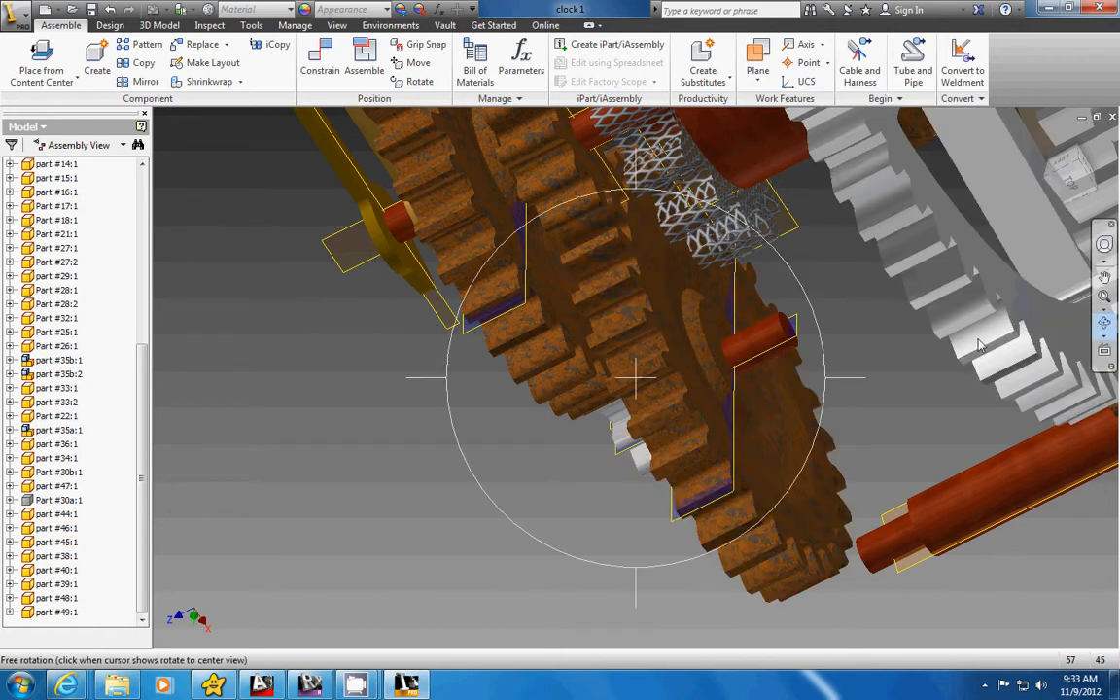
drag(644, 380, 610, 387)
right_click(611, 387)
key(Escape)
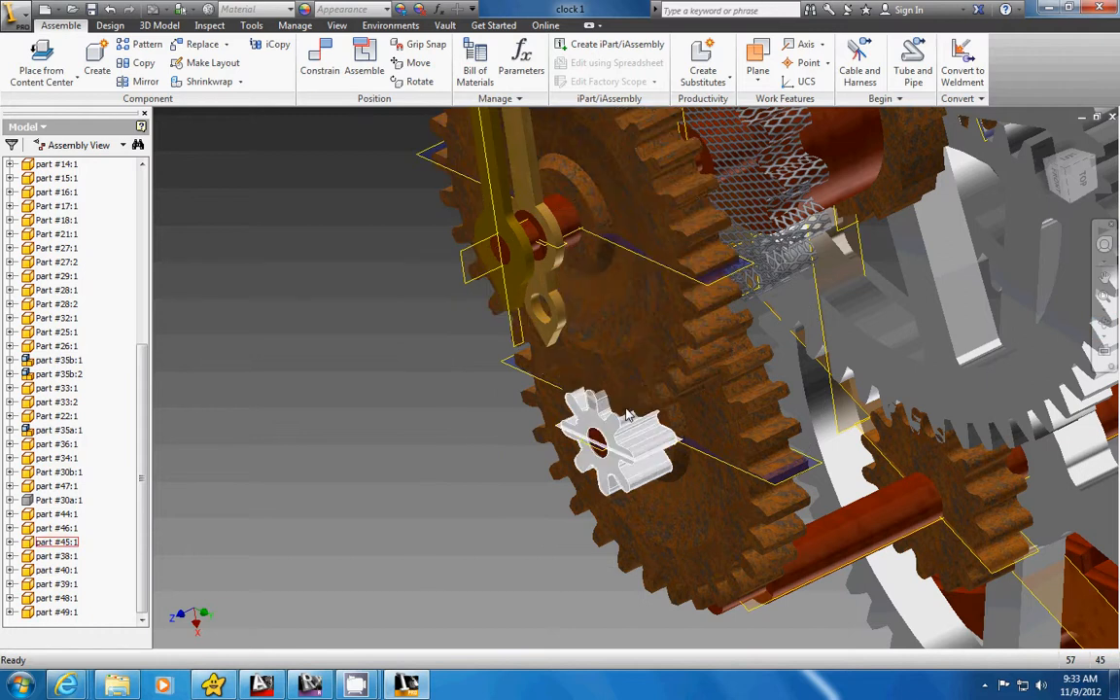
scroll(631, 331, up, 3)
middle_drag(633, 331, 505, 417)
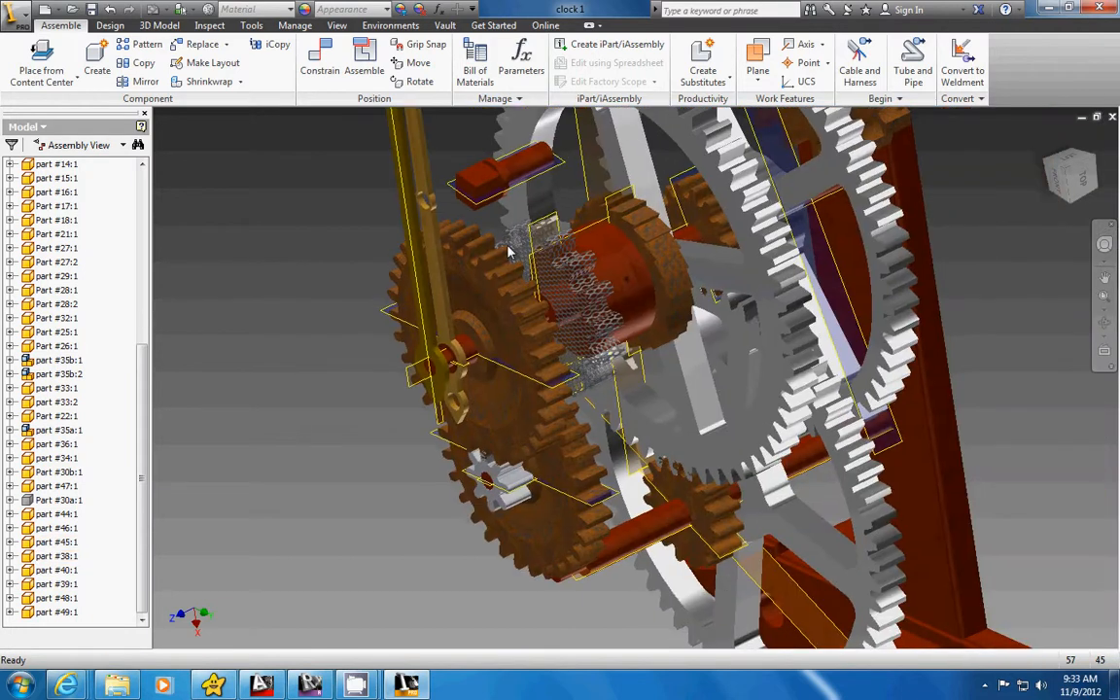
Rotate the upper wheel Part #25:1 with part #35a:1 shown to test the motion of the whole gear train.
scroll(481, 361, up, 3)
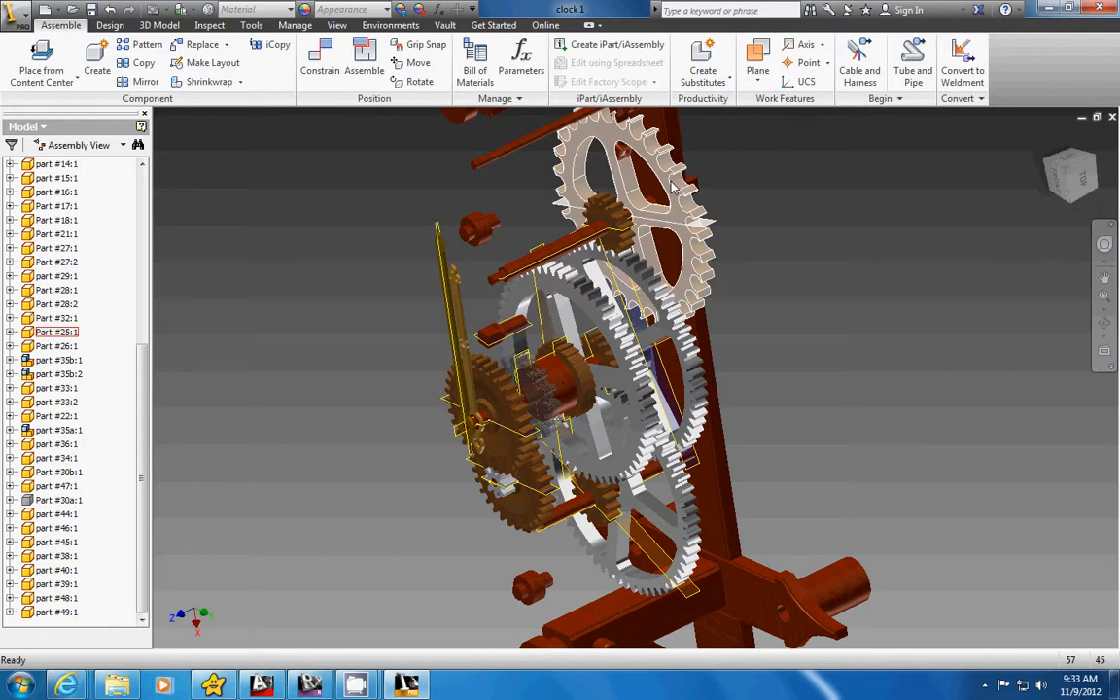
drag(681, 224, 724, 562)
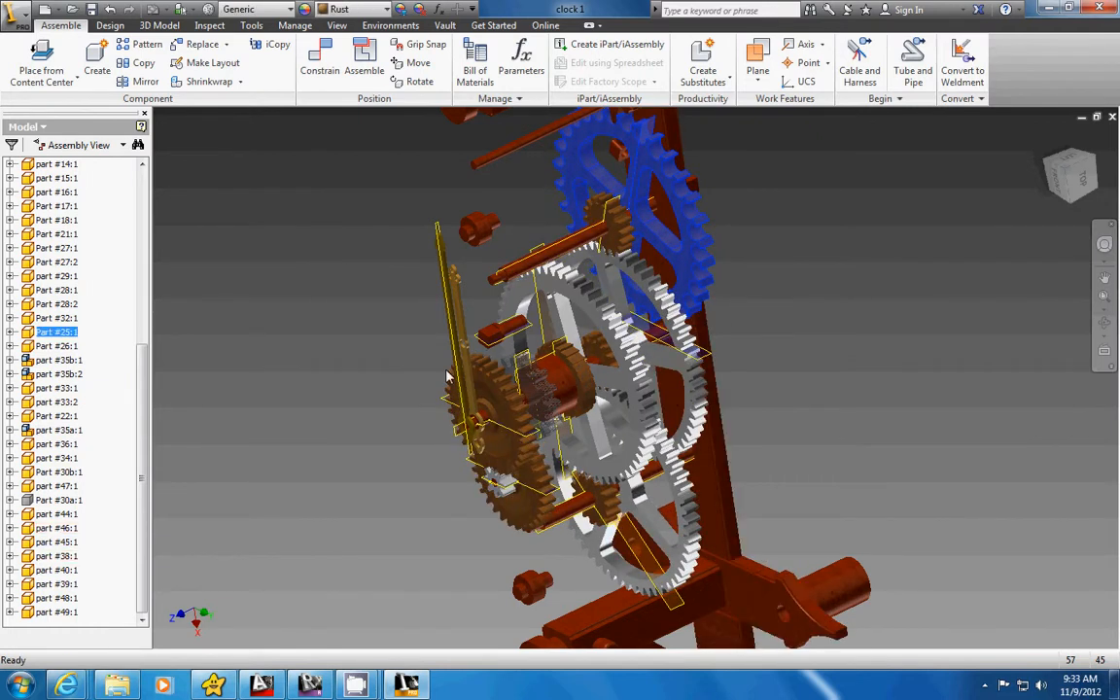
mouse_move(393, 680)
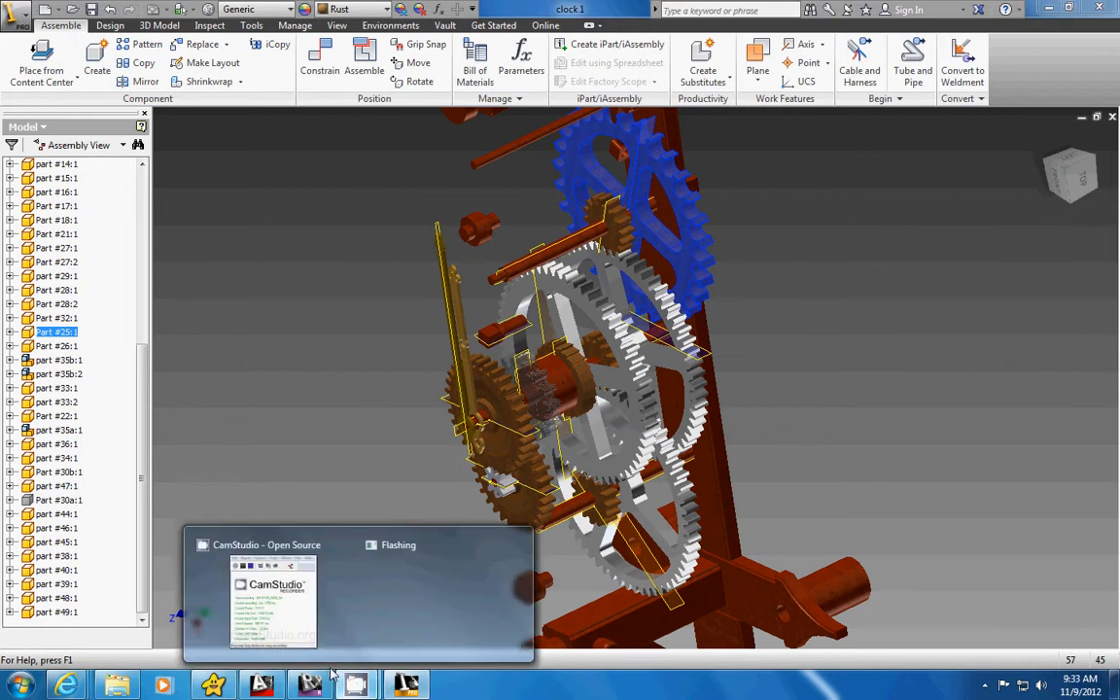